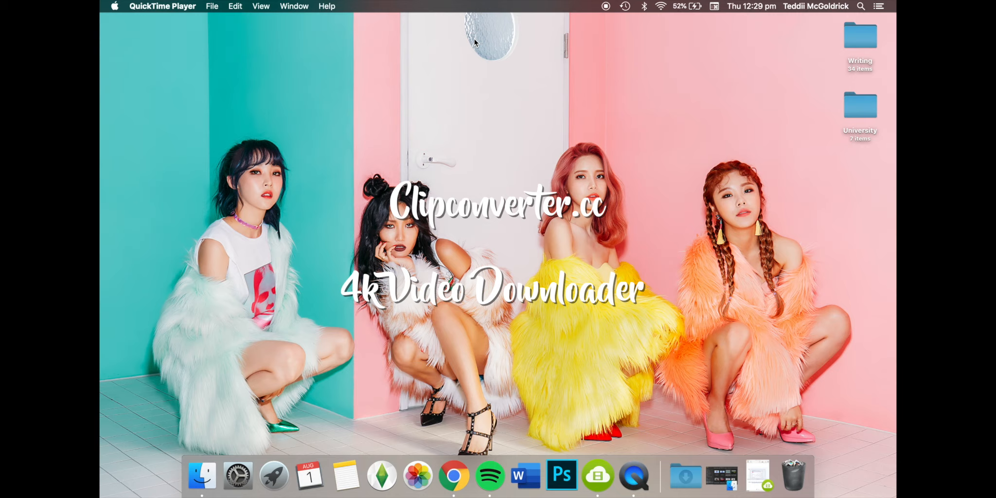
Copy the link of the YouTube video "Who should we date? Dan and Phil play Heart♡Throb!".
key("ctrl+Right")
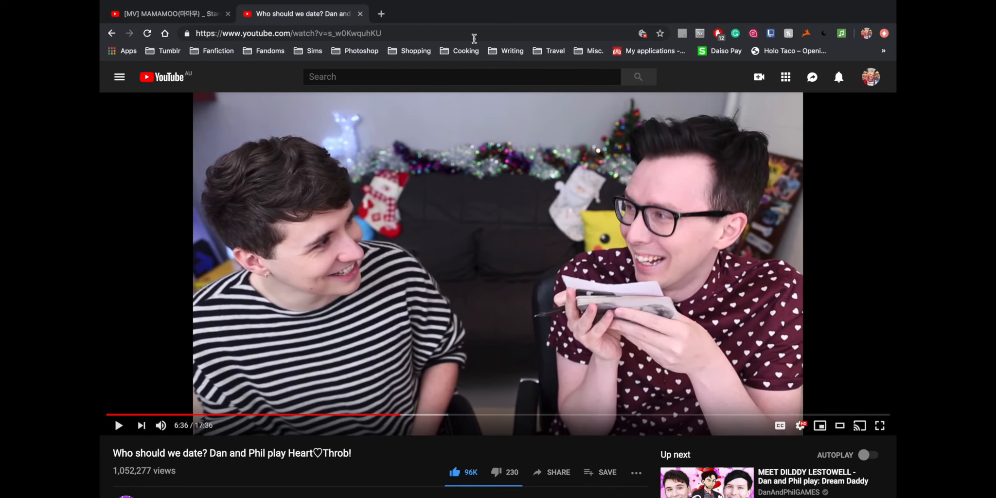
left_click(474, 38)
key("super+c")
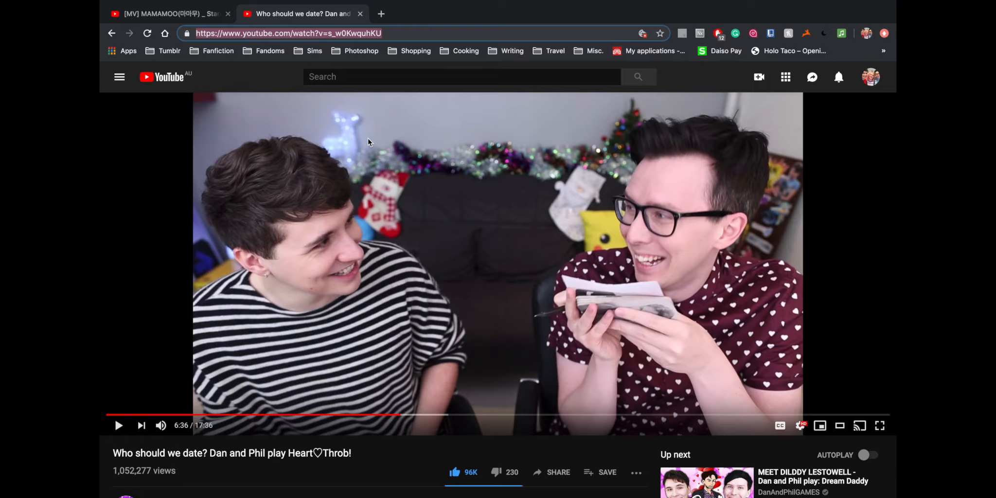
Open clipconverter.cc in the incognito browser window and submit the copied YouTube link for media detection.
key("ctrl+Right")
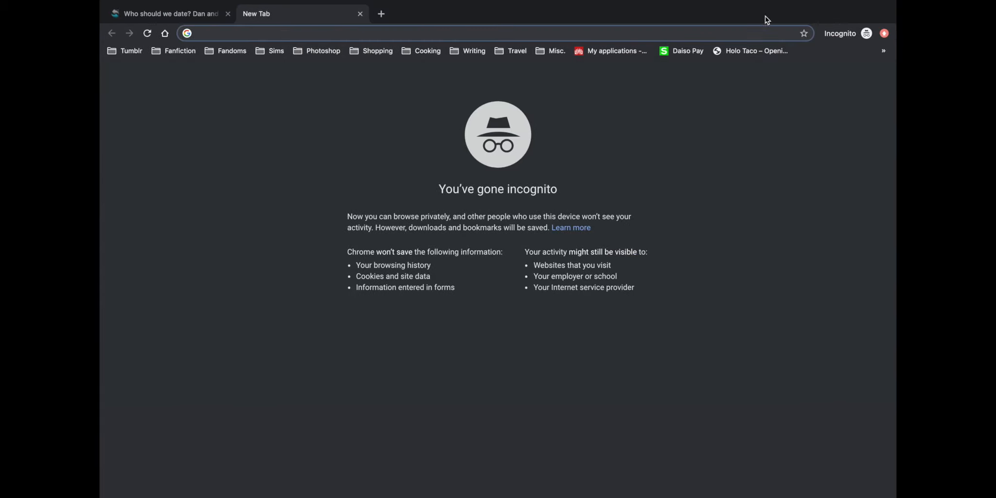
type("clip")
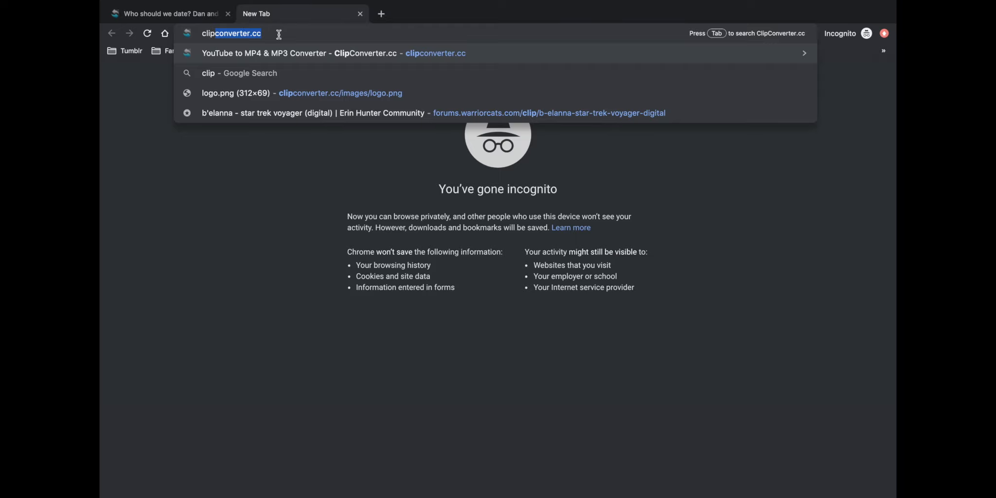
key("Return")
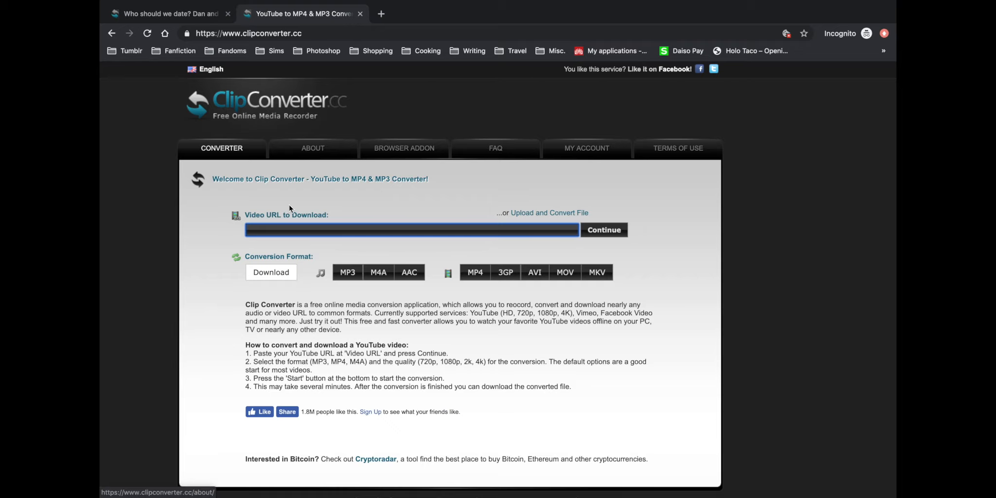
key("super+v")
key("Return")
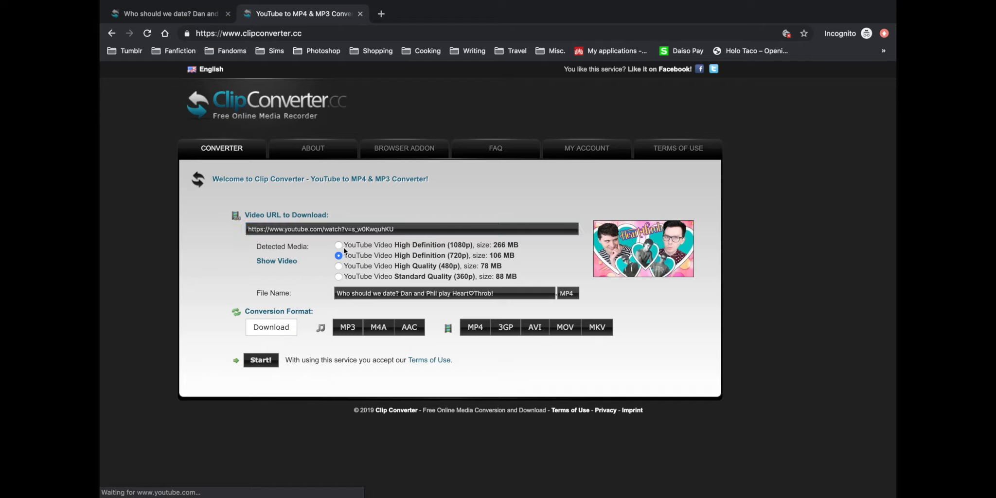
Choose the High Definition (1080p) media with MP4 as the conversion format, starting the conversion at 00:06:30.
left_click(339, 245)
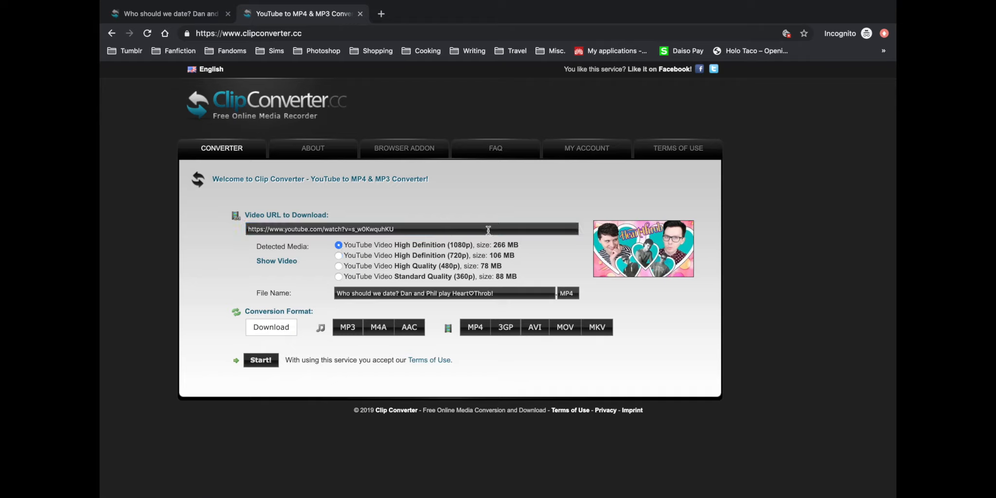
left_click(476, 329)
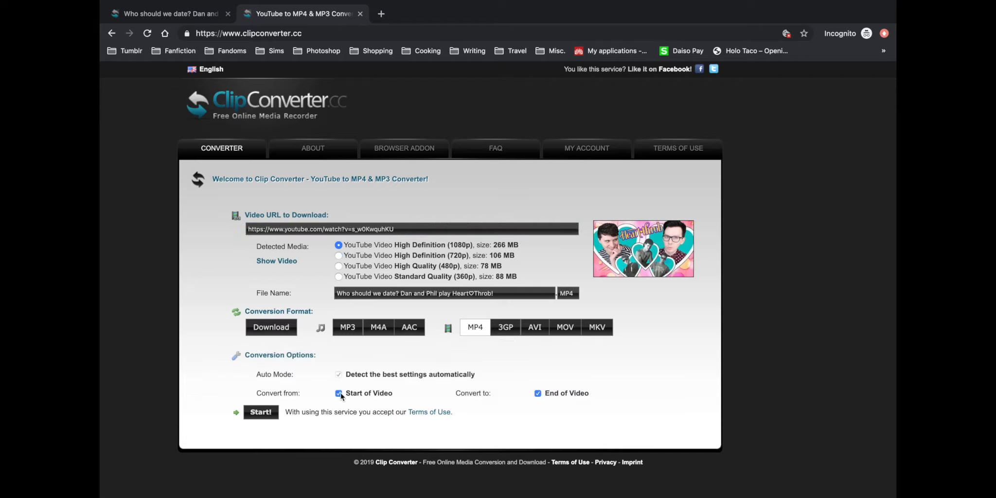
left_click(349, 393)
left_click(349, 394)
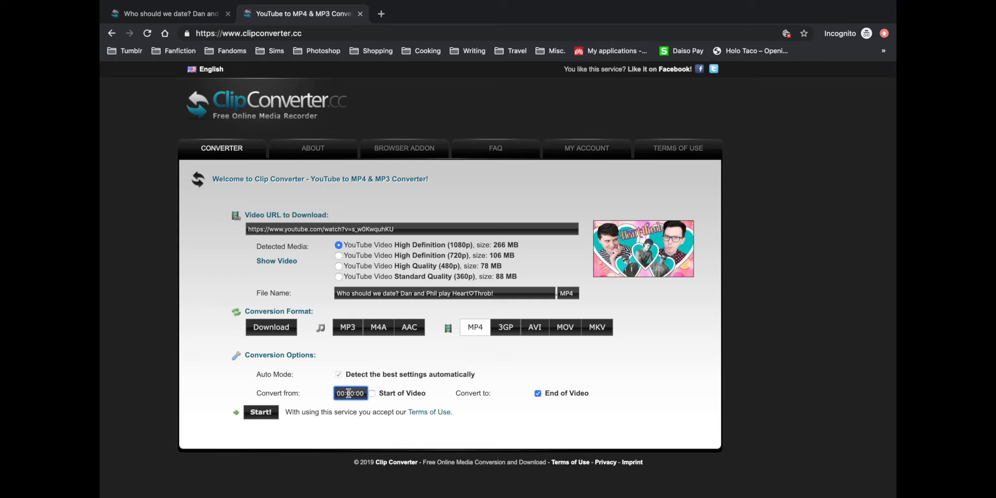
type("630")
Set the conversion's end time to 00:06:36 and start converting the video.
left_click(538, 398)
left_click(538, 395)
left_click(550, 393)
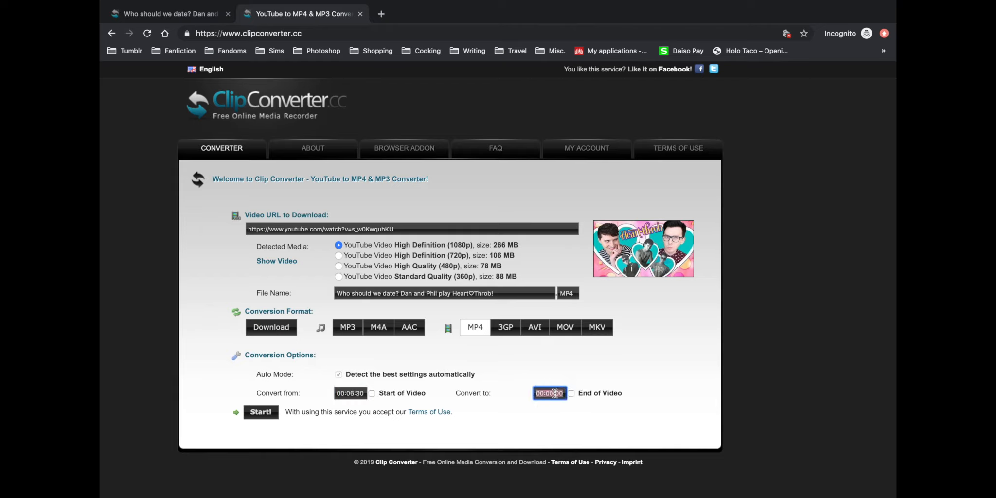
left_click(550, 393)
type("636")
key("Return")
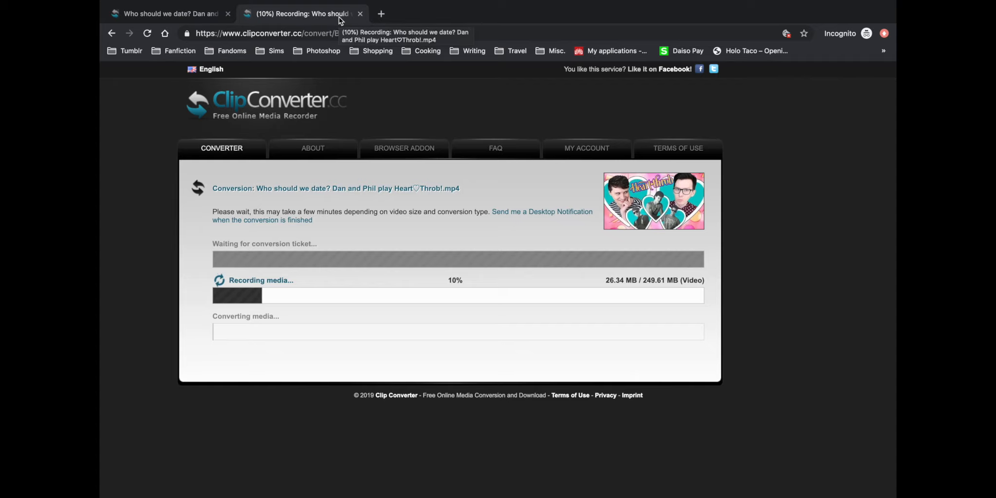
Show the already completed conversion's download page and close the page of the conversion still recording.
left_click(154, 9)
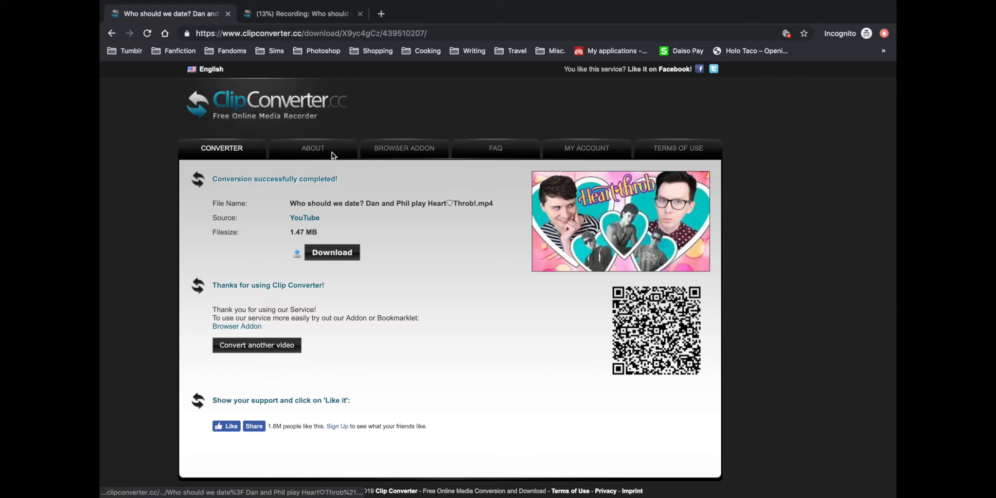
left_click(360, 14)
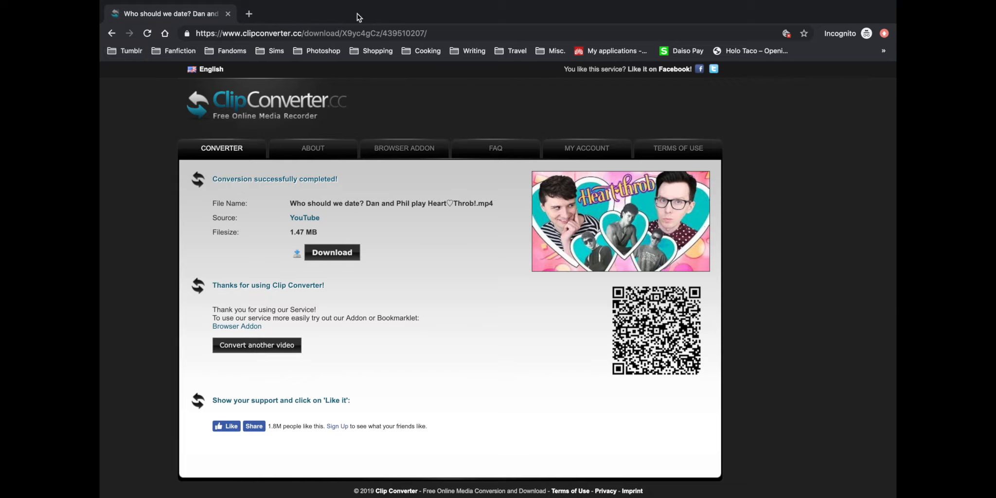
Copy the link of the MAMAMOO Starry Night music video from YouTube and return to the incognito window.
key("ctrl+Left")
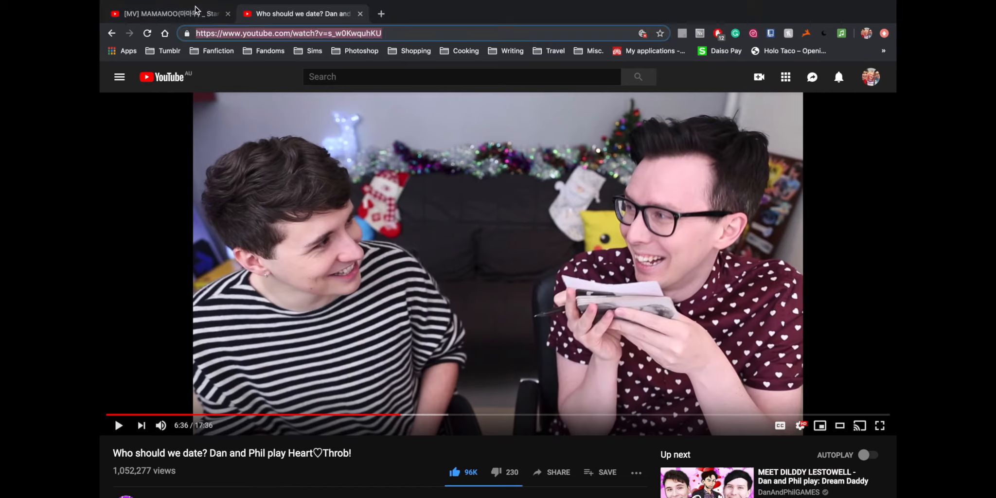
left_click(185, 10)
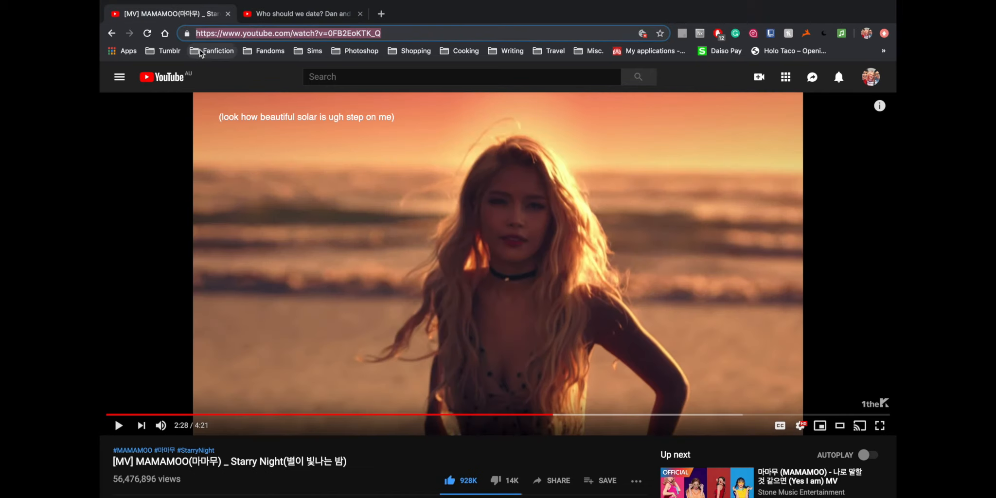
key("ctrl+Right")
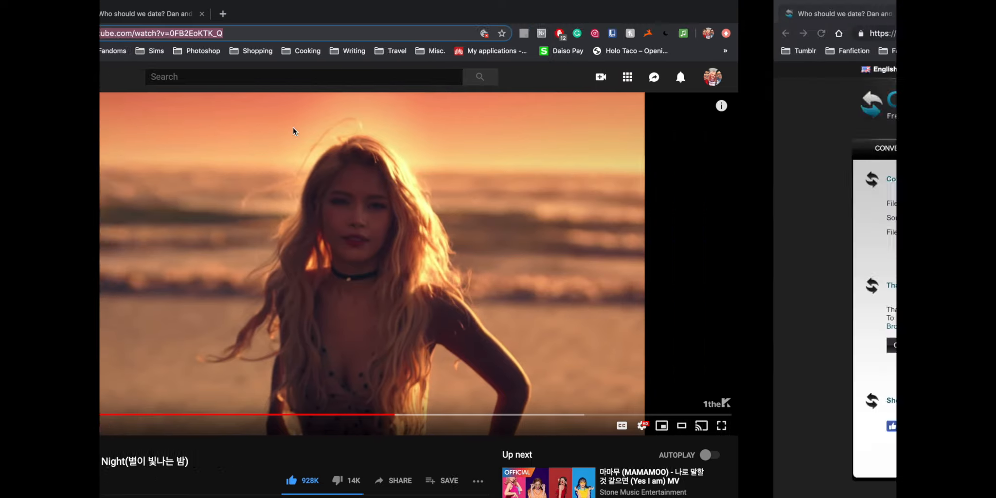
Try to convert the copied Starry Night link on clipconverter.cc in a new tab, and close that tab.
left_click(245, 15)
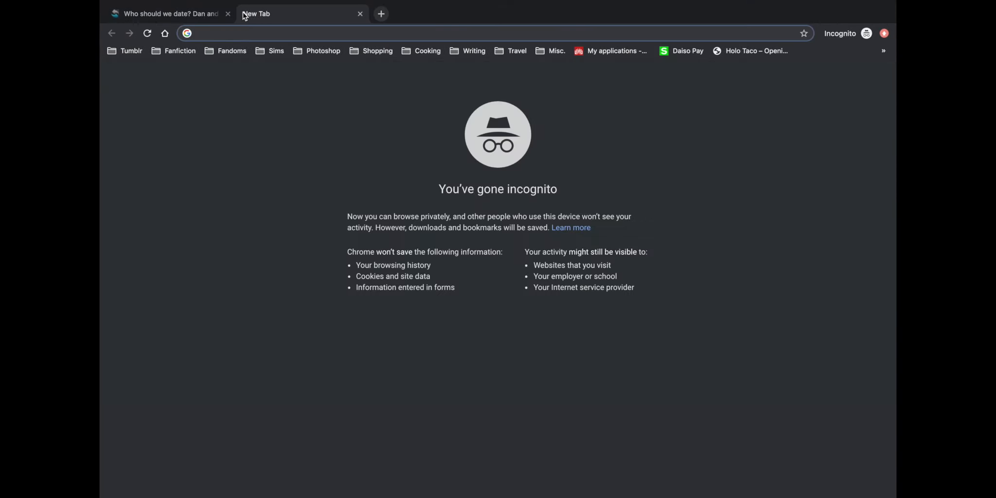
type("cl")
key("Return")
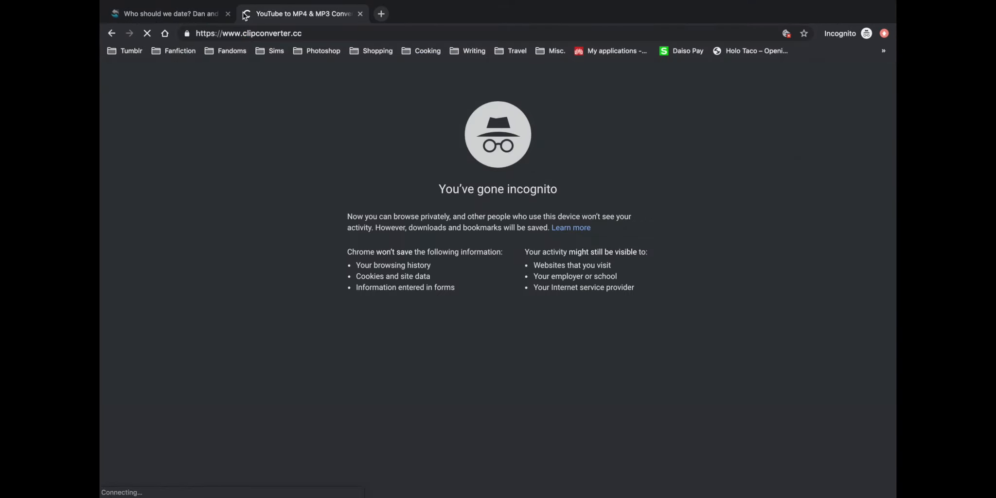
type("https://www.youtube.com/watch?v=0FB2EoKTK_Q")
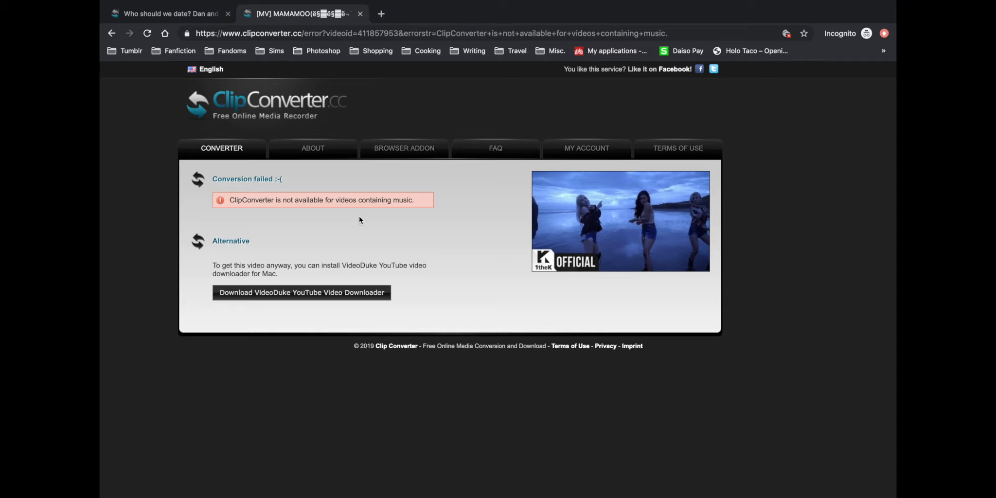
left_click(359, 14)
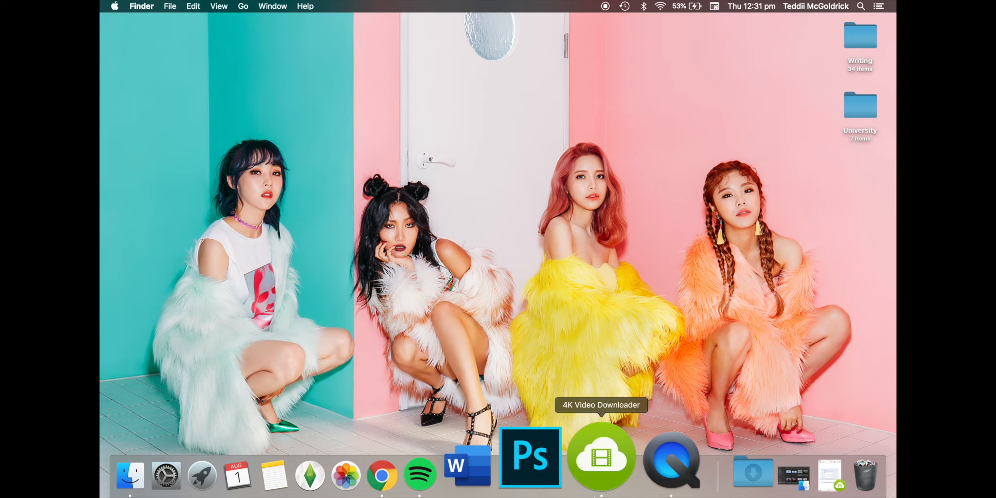
Switch to 4K Video Downloader and download the copied Starry Night link as a 1080p MP4 video to the Desktop.
left_click(595, 493)
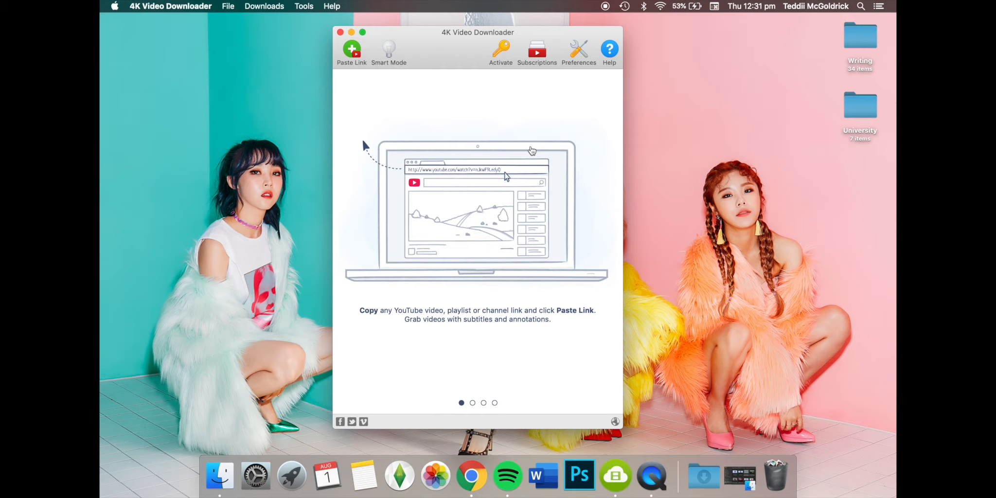
left_click(356, 53)
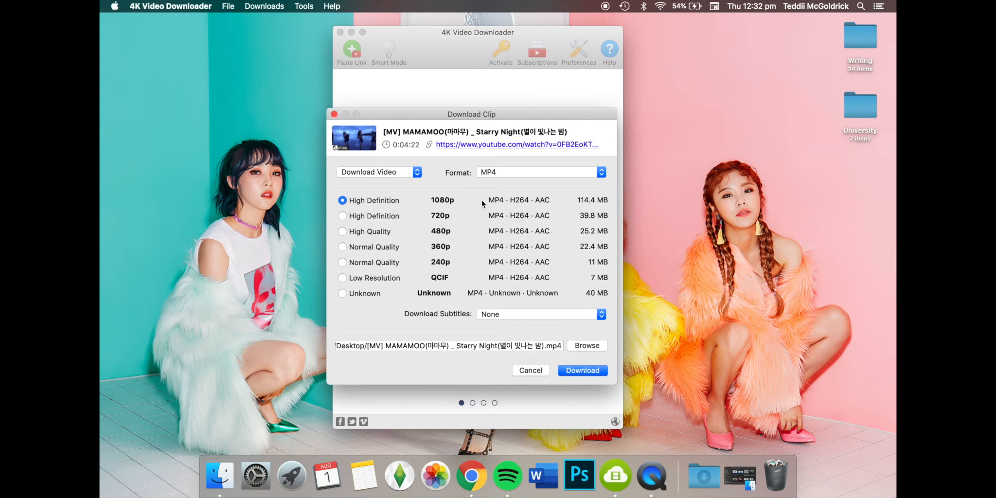
left_click(502, 172)
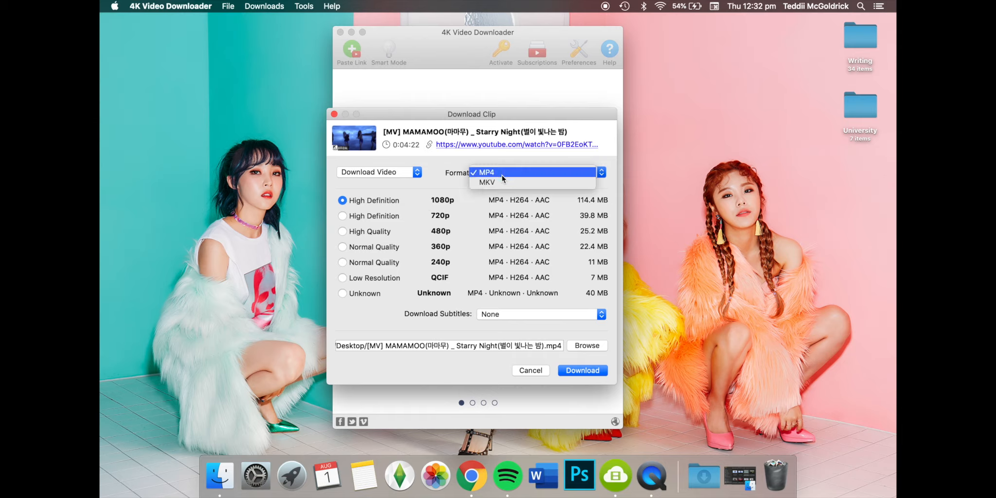
left_click(502, 176)
left_click(404, 172)
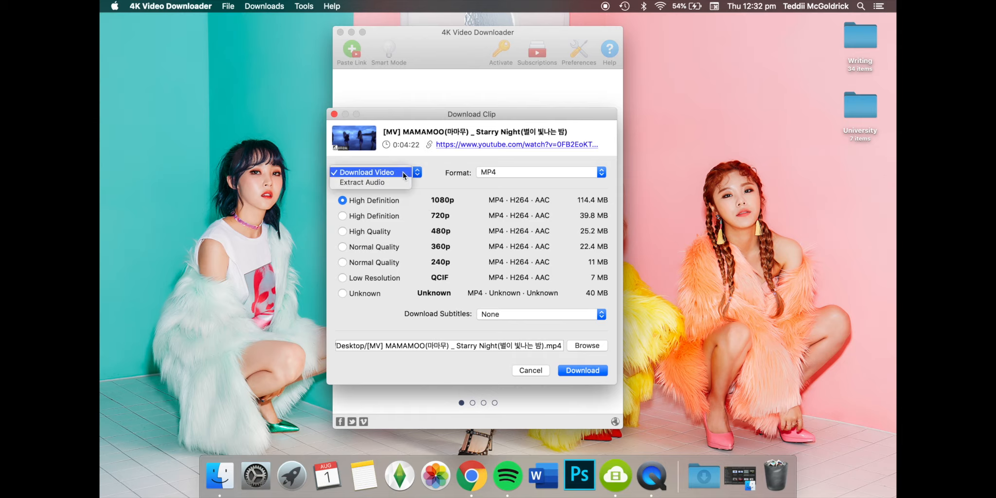
left_click(451, 175)
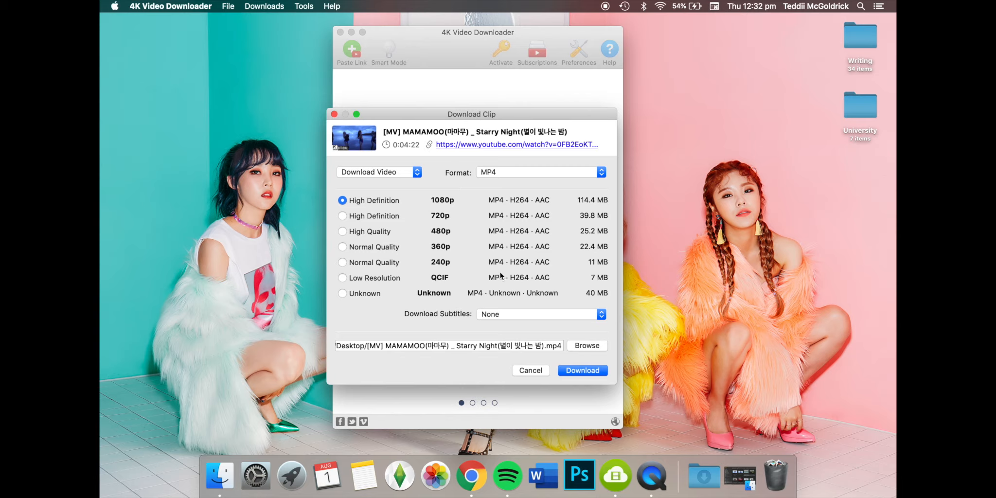
left_click(571, 369)
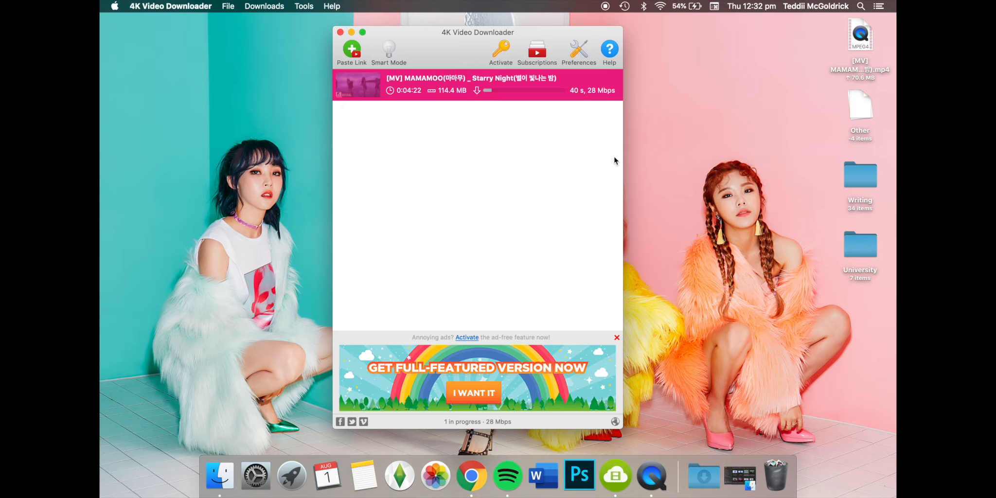
Put away the downloader window and open "Love Cherry Motion - LOONA Choerry.mp4" from the Kpop MVs folder in QuickTime Player.
left_click(351, 33)
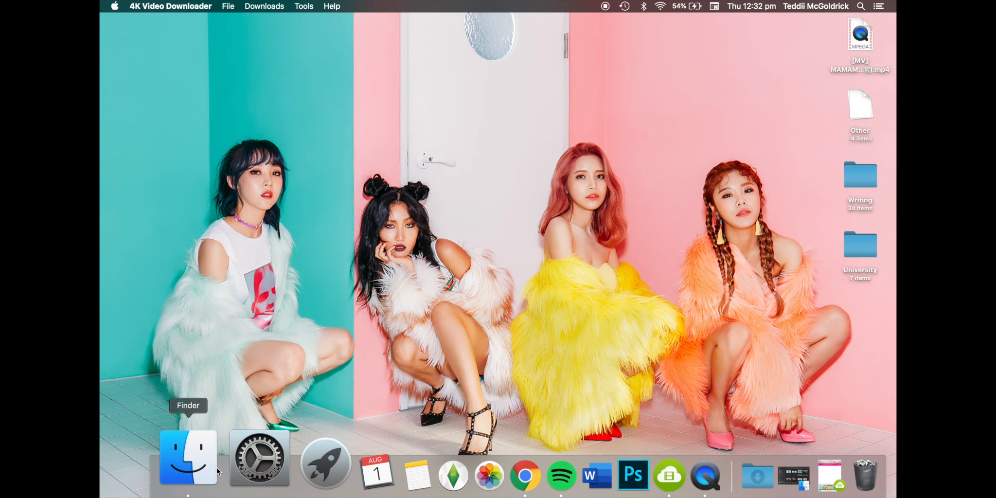
left_click(192, 462)
scroll(456, 239, "down", 2)
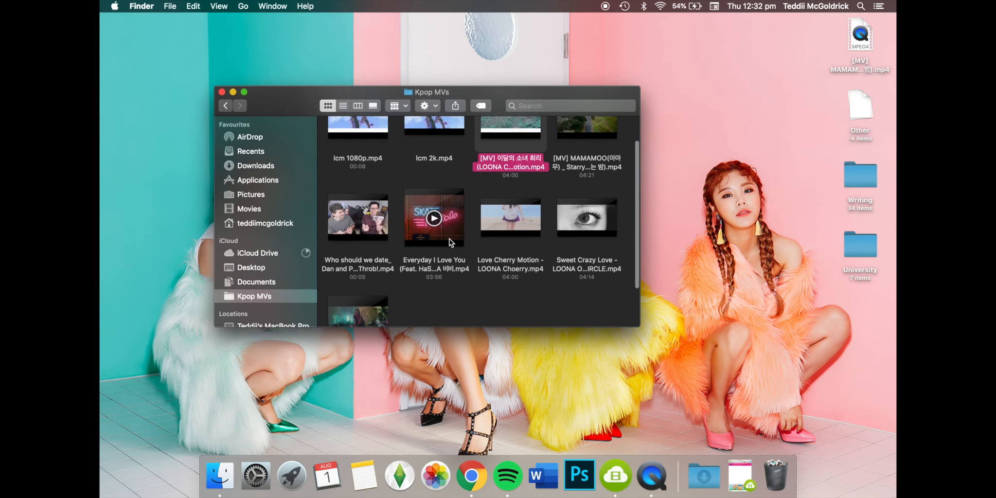
left_click(485, 218)
double_click(485, 216)
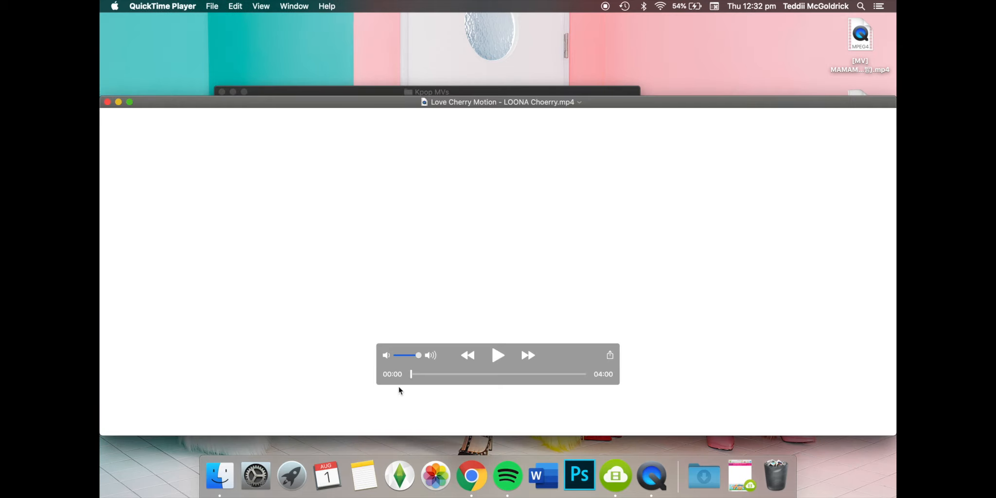
Trim the Love Cherry Motion video to a section of about 8 seconds past the three-minute mark.
left_click_drag(411, 374, 540, 373)
left_click(212, 6)
mouse_move(236, 6)
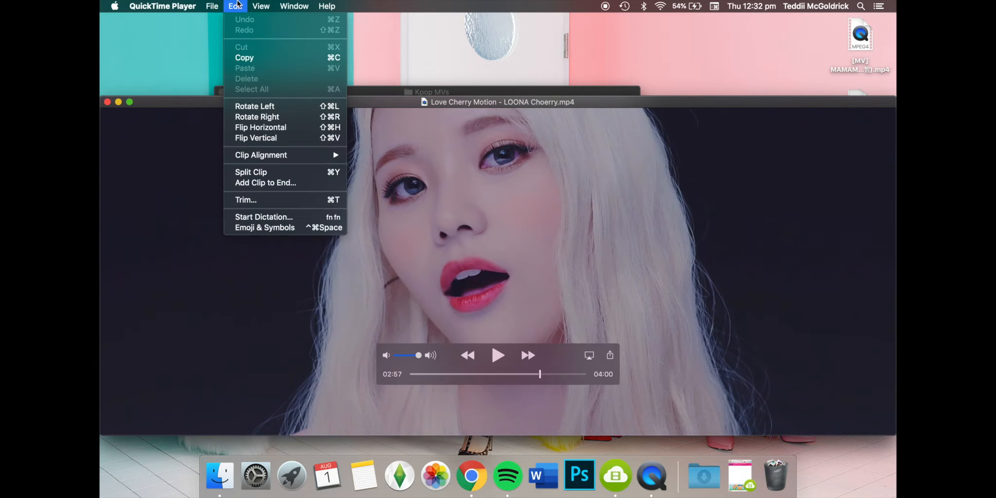
left_click(258, 203)
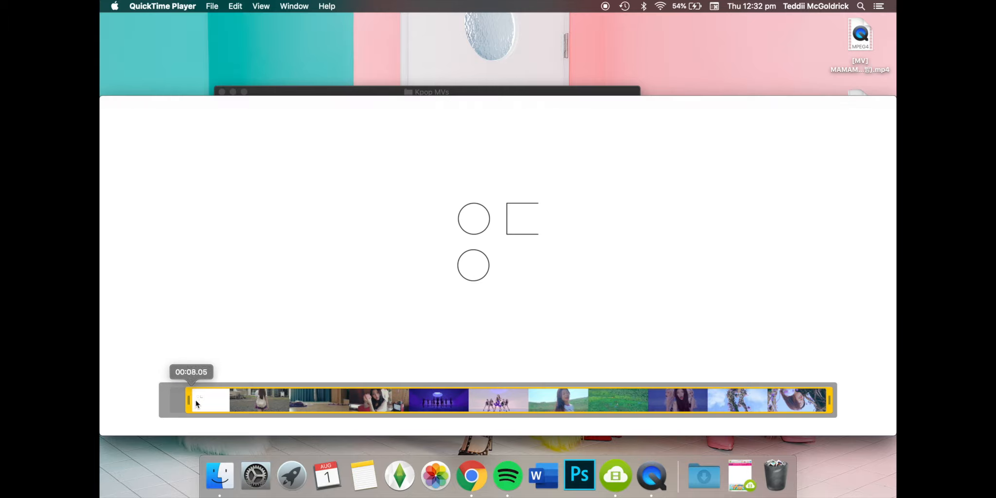
left_click_drag(189, 400, 667, 419)
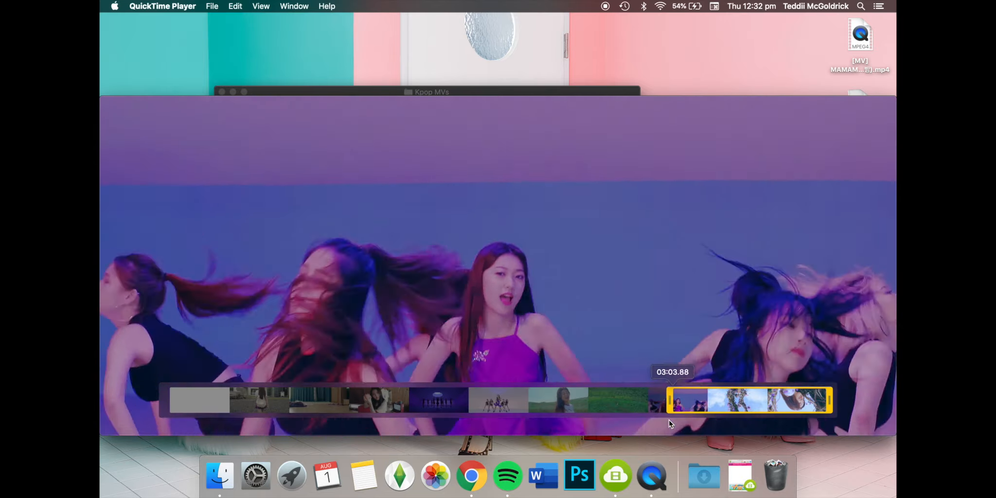
left_click_drag(668, 418, 695, 404)
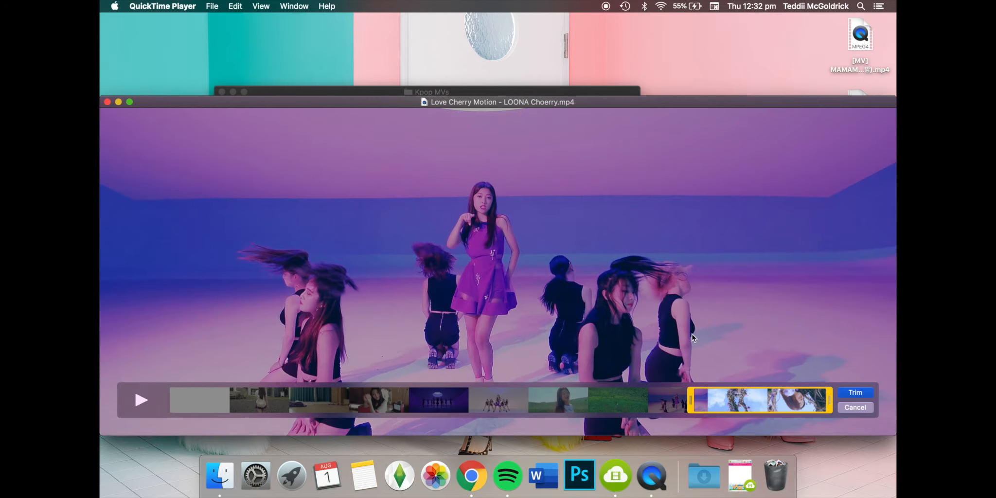
left_click_drag(826, 396, 720, 399)
left_click(848, 395)
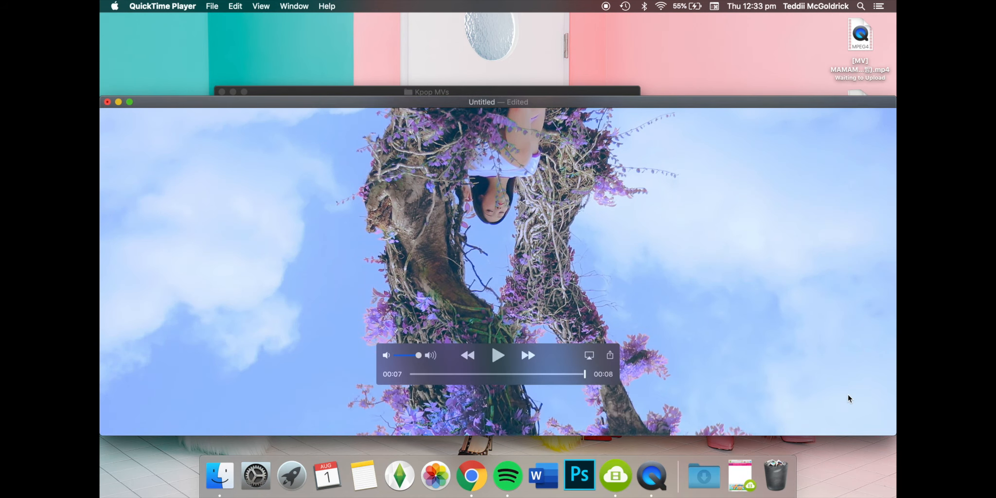
Close the trimmed Love Cherry Motion clip without saving it and browse the videos in the Kpop MVs folder.
left_click(108, 102)
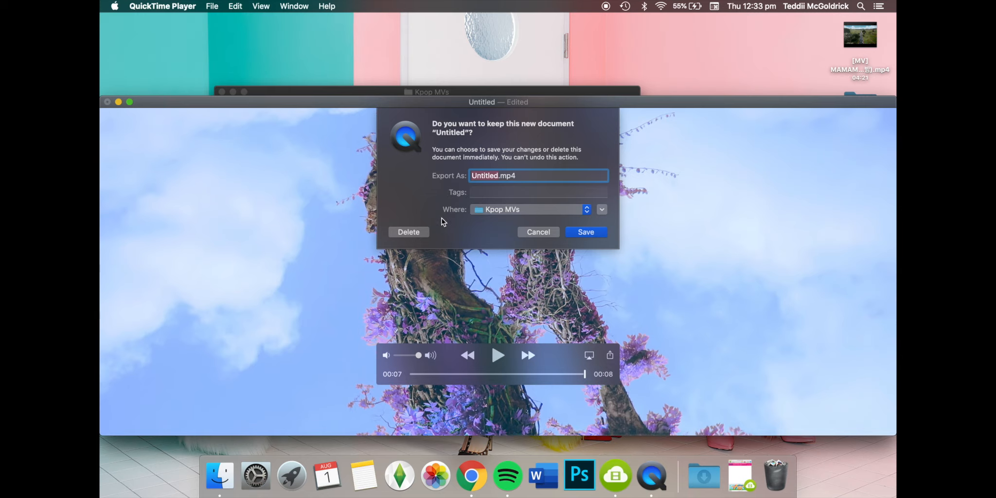
left_click(408, 232)
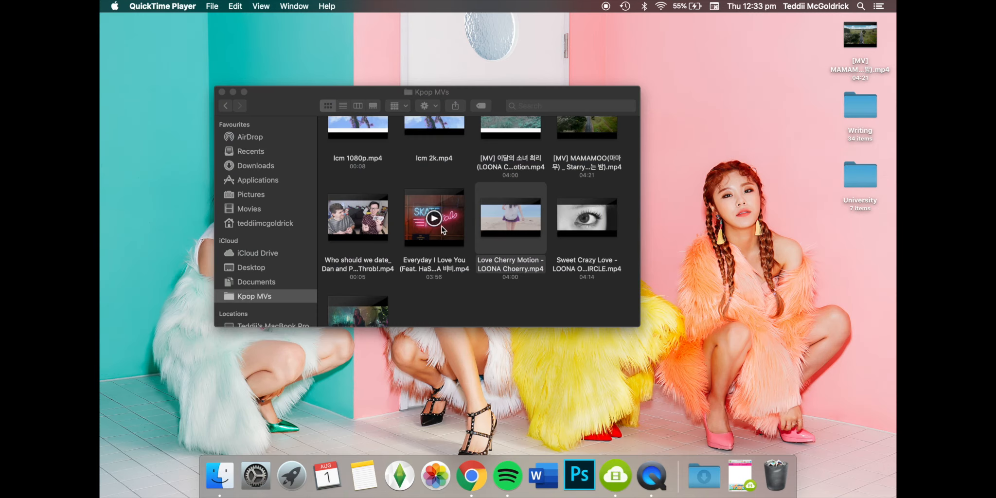
scroll(442, 229, "up", 2)
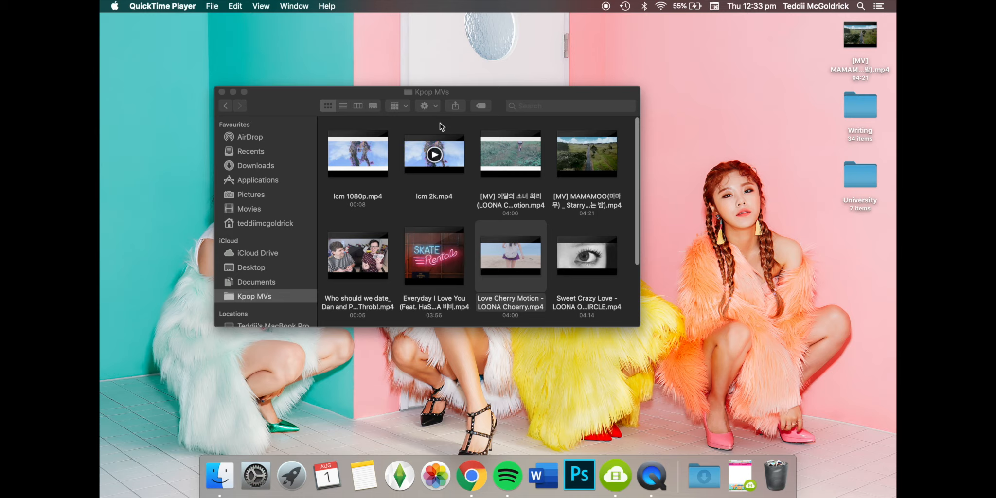
scroll(390, 190, "down", 1)
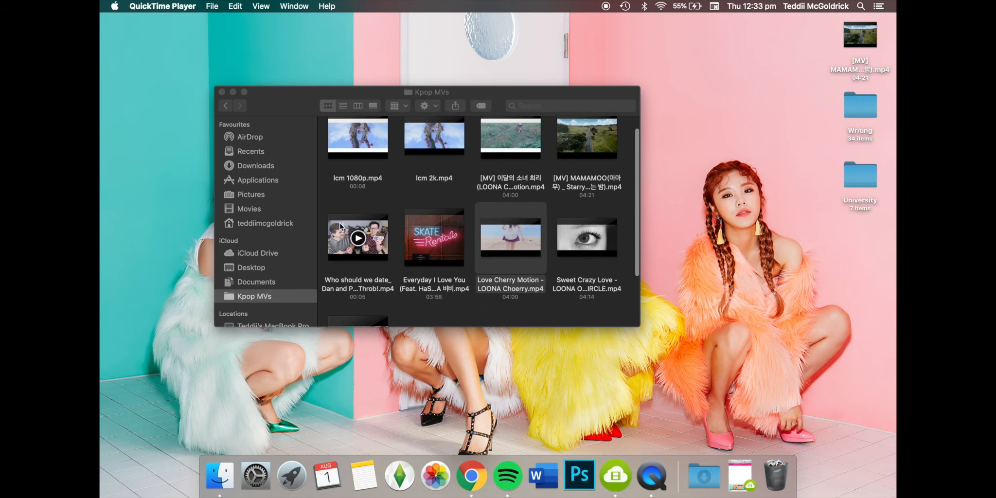
scroll(353, 214, "up", 1)
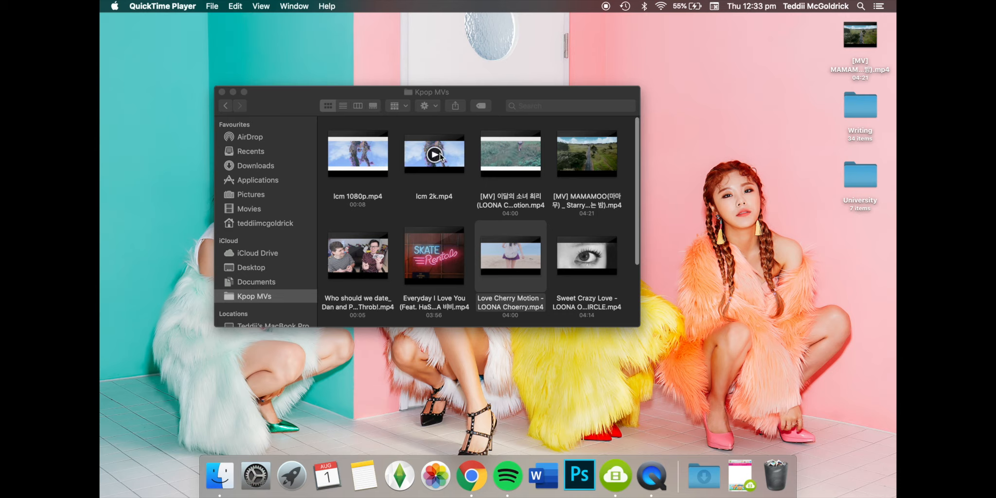
Switch to Photoshop and start importing video frames to layers.
left_click(581, 461)
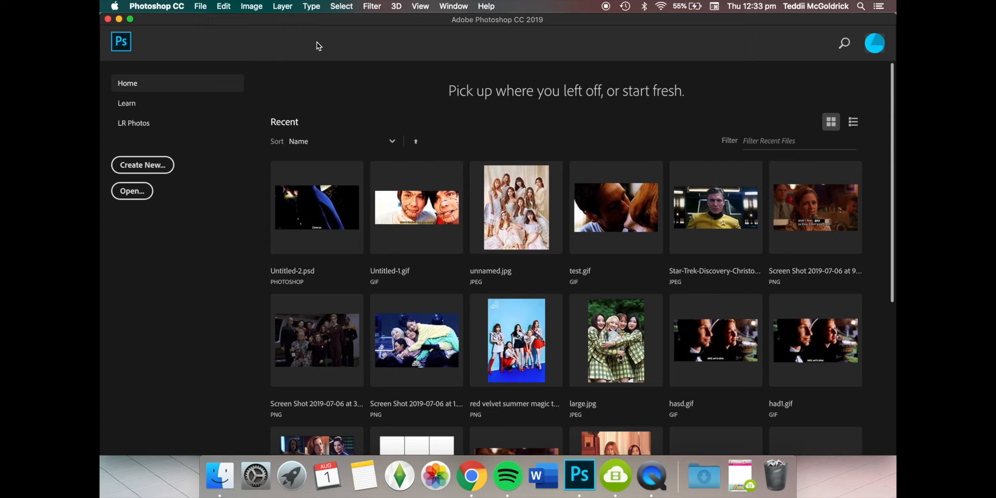
left_click(200, 6)
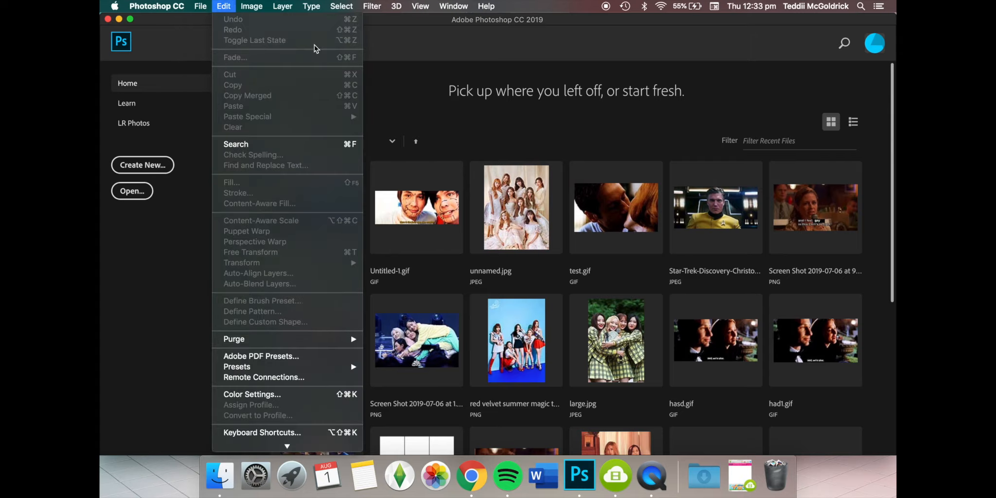
left_click(474, 92)
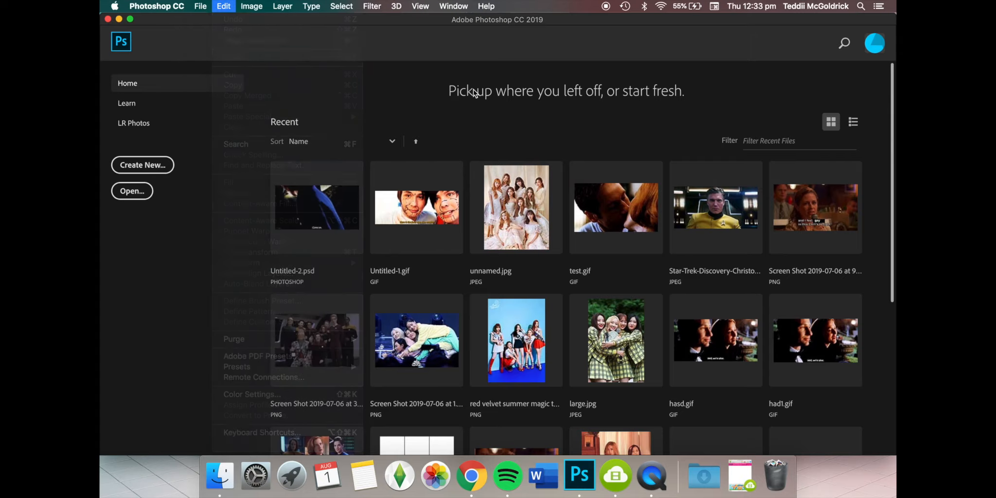
left_click(207, 5)
mouse_move(327, 262)
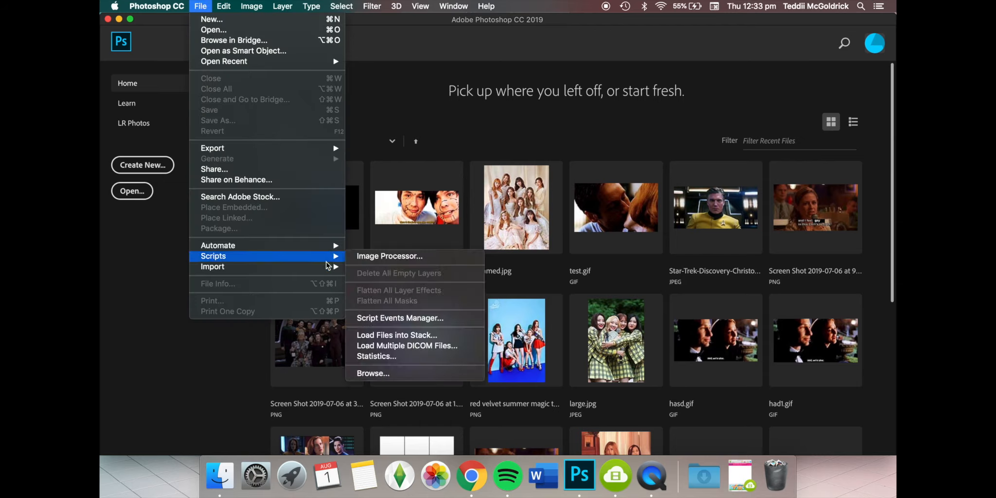
left_click(383, 282)
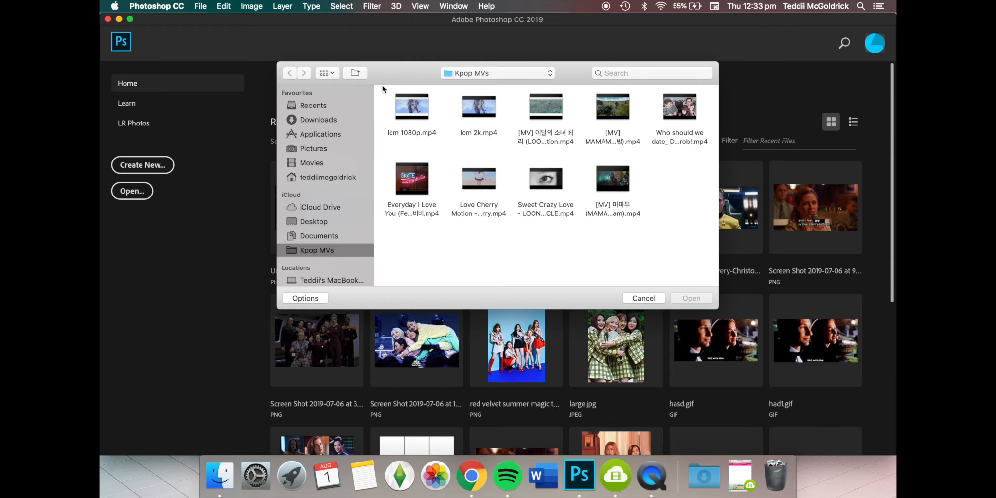
Import a selected range of "lcm 2k.mp4" from the Kpop MVs folder as layers with a frame animation.
left_click(467, 115)
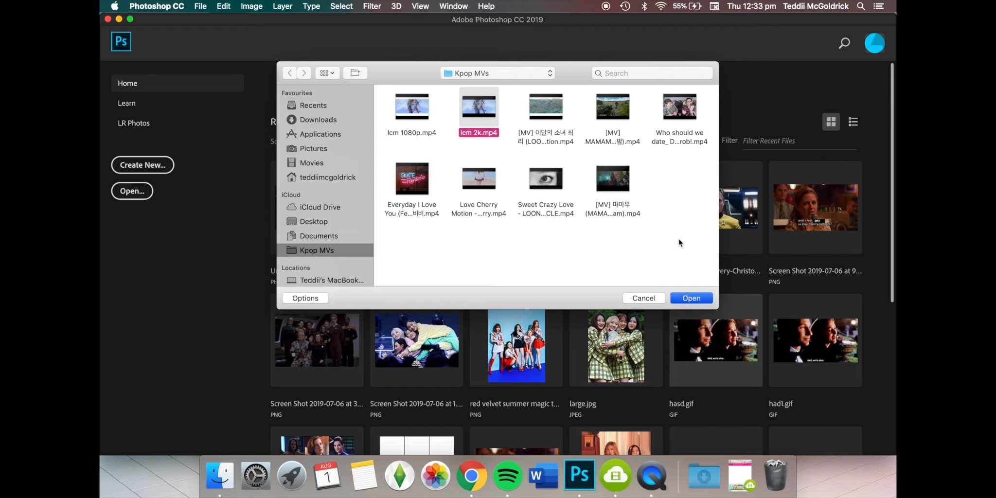
key("Return")
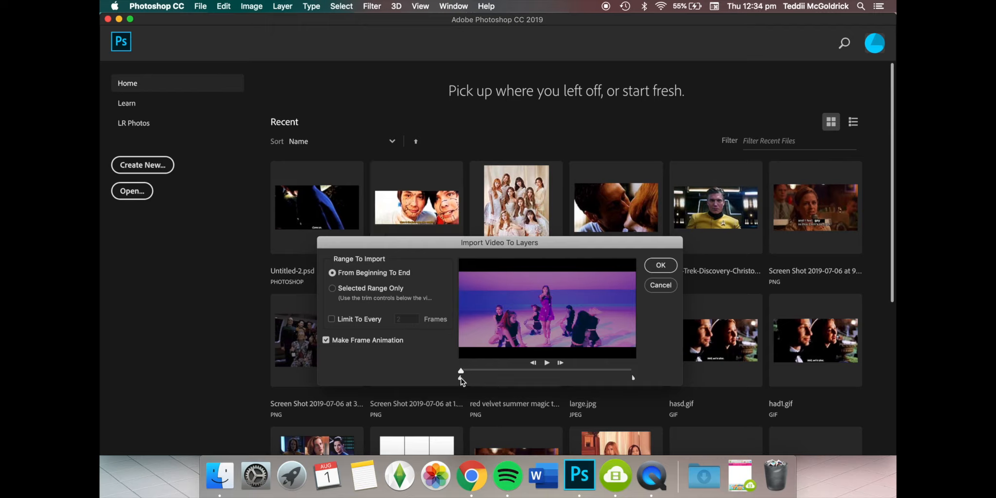
mouse_move(461, 380)
left_mouse_down()
mouse_move(619, 381)
mouse_move(581, 378)
left_mouse_up()
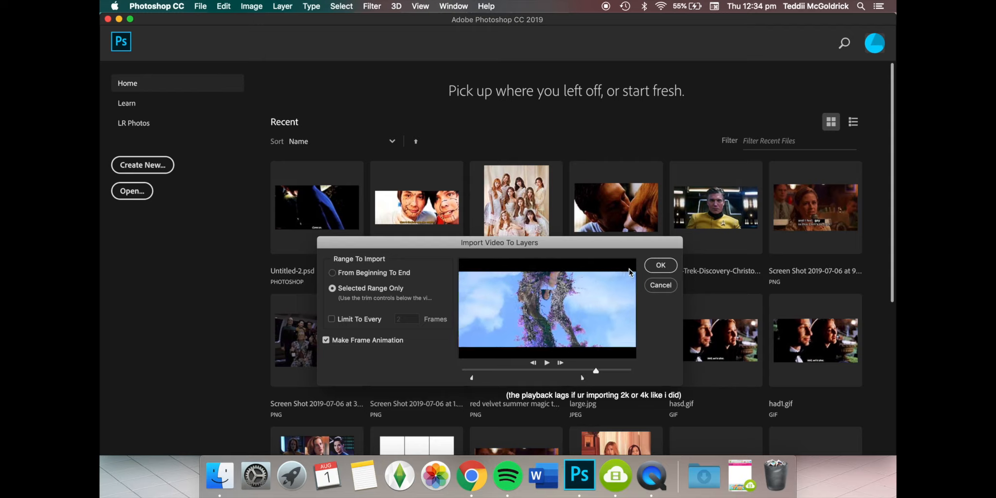
left_click(650, 265)
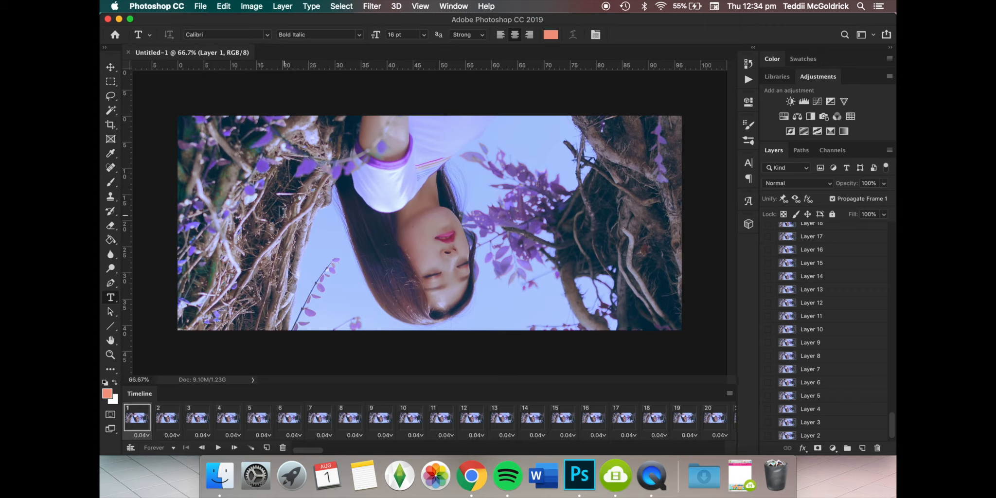
Set the delay of all animation frames to 0.05 seconds.
scroll(697, 437, "right", 5)
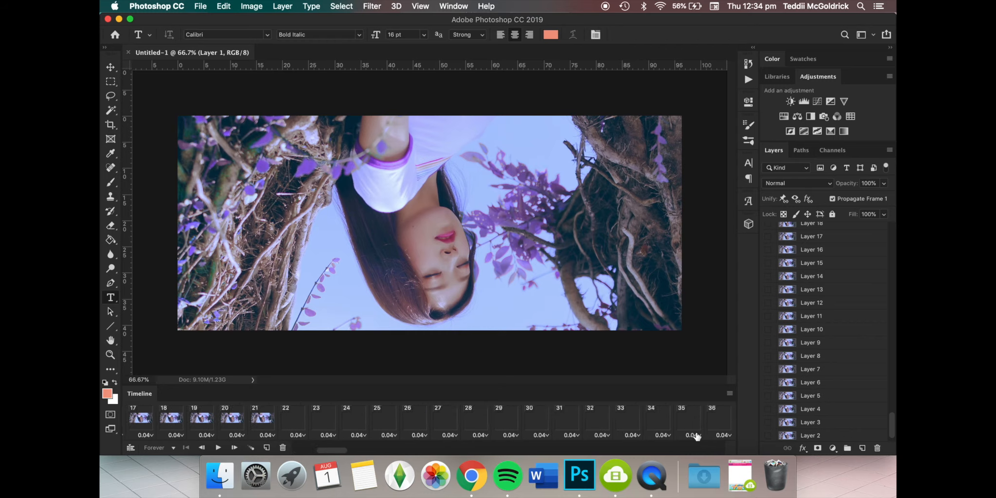
scroll(696, 436, "right", 20)
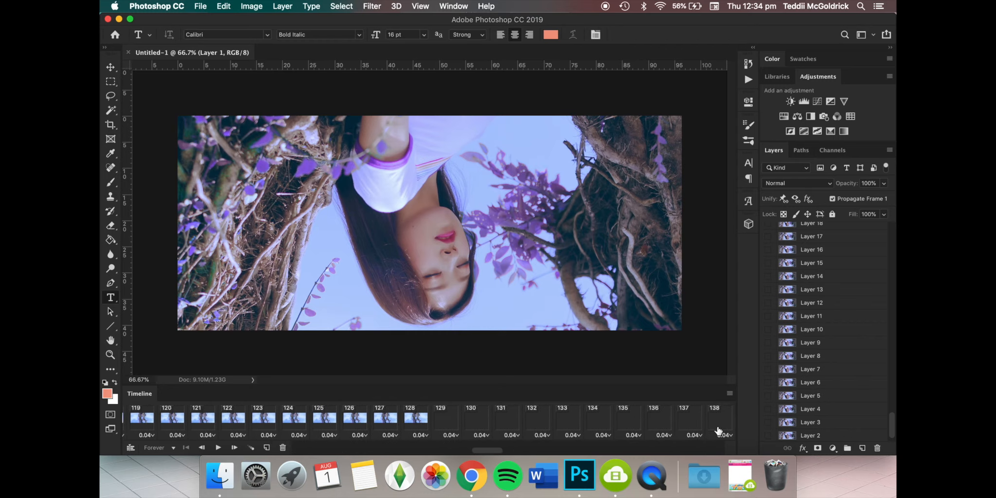
left_click(718, 430, "shift")
left_click(726, 434)
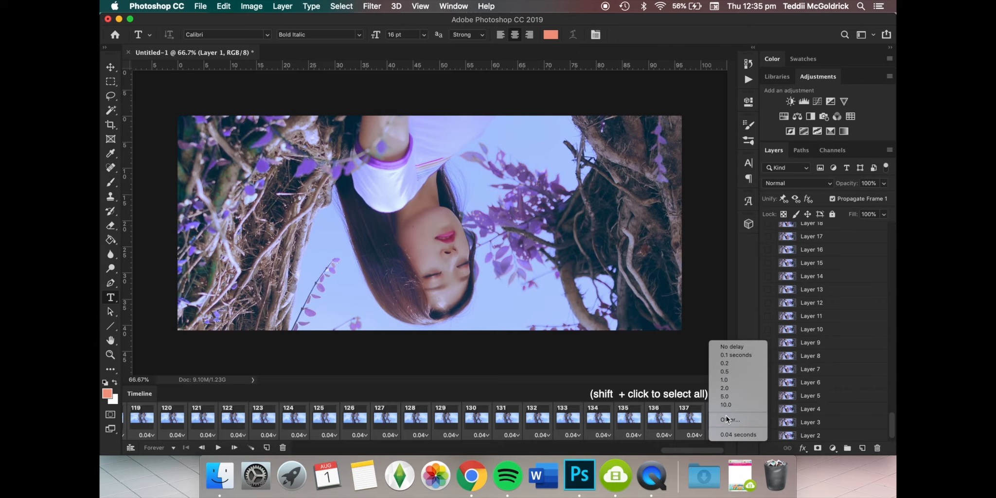
left_click(727, 420)
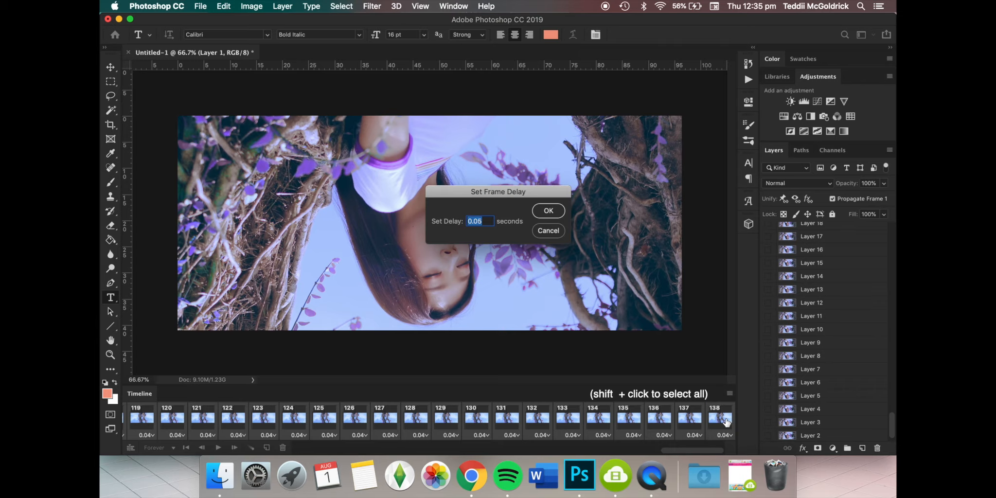
key("Return")
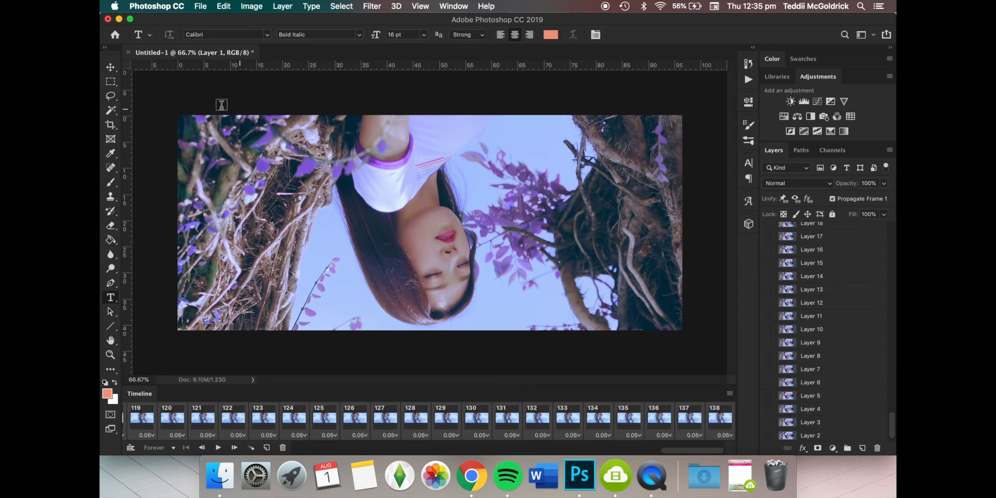
Try the 16:9, 4:5, 5:7 and 2.35:1 crop ratios on the image and cancel the crop.
left_click(111, 126)
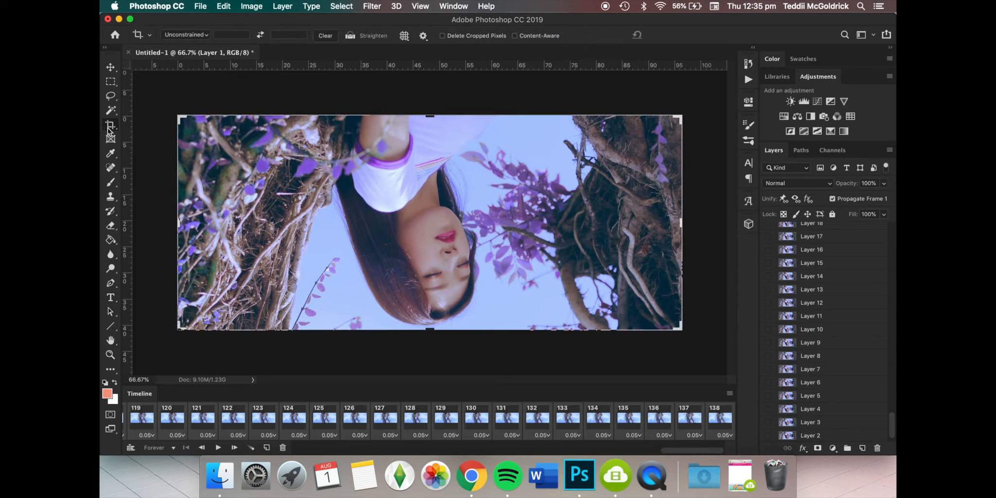
left_click(193, 33)
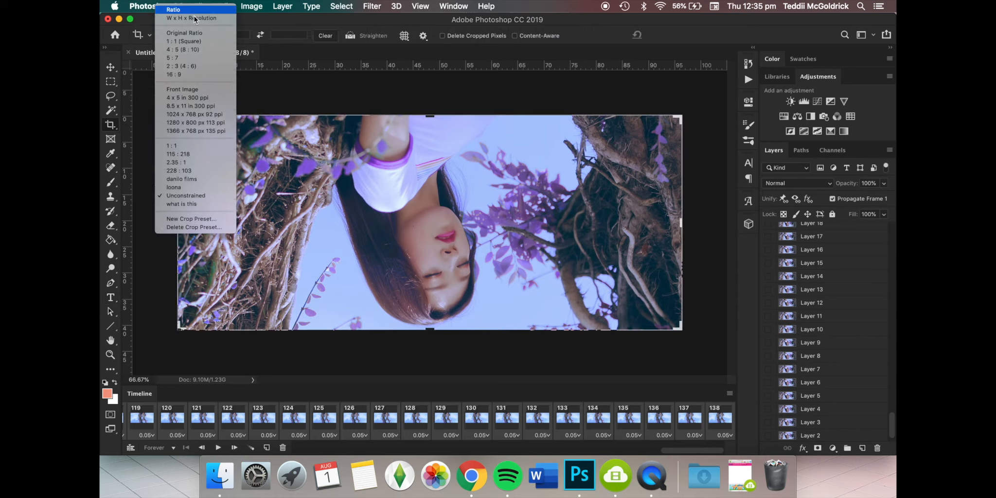
left_click(191, 75)
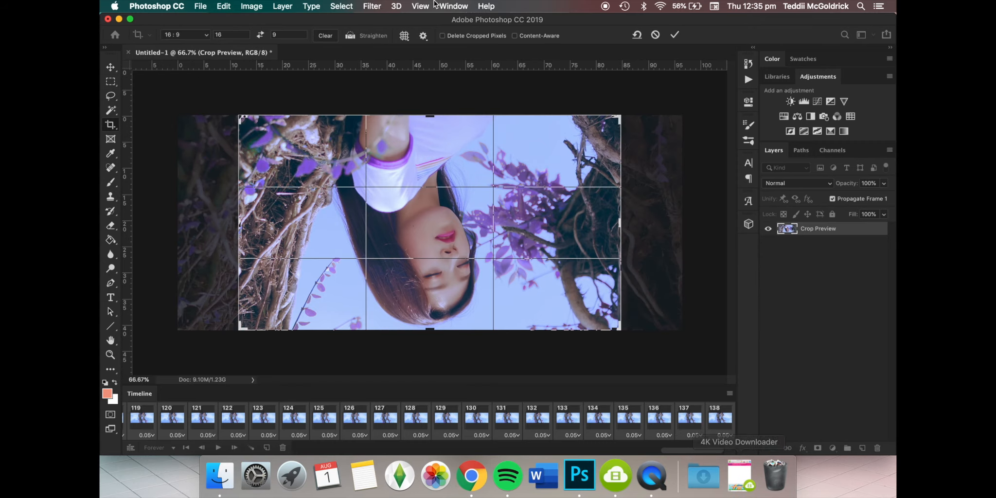
left_click(200, 35)
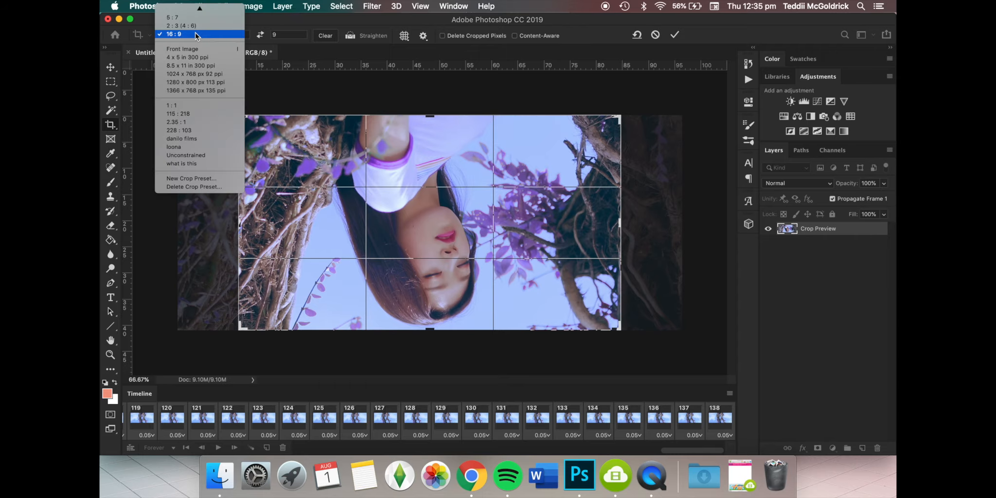
scroll(195, 35, "up", 5)
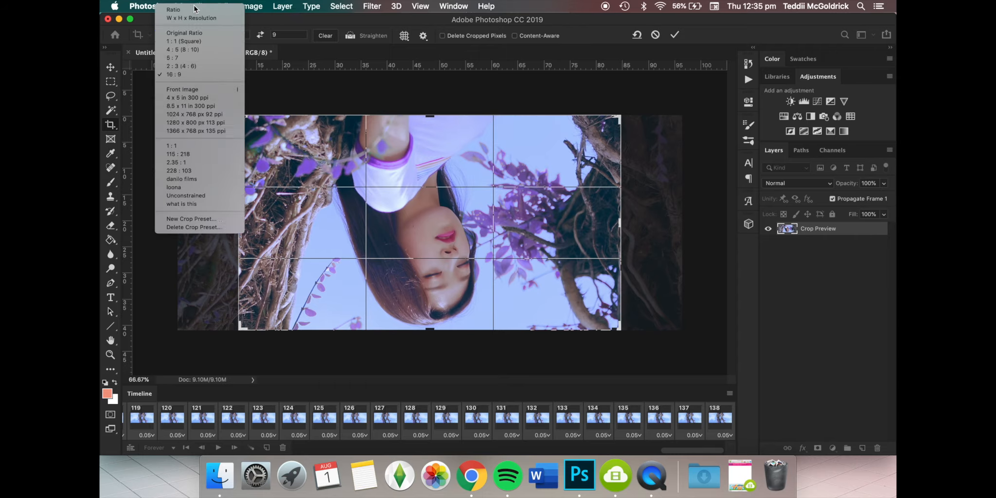
left_click(192, 47)
left_click(195, 35)
left_click(195, 43)
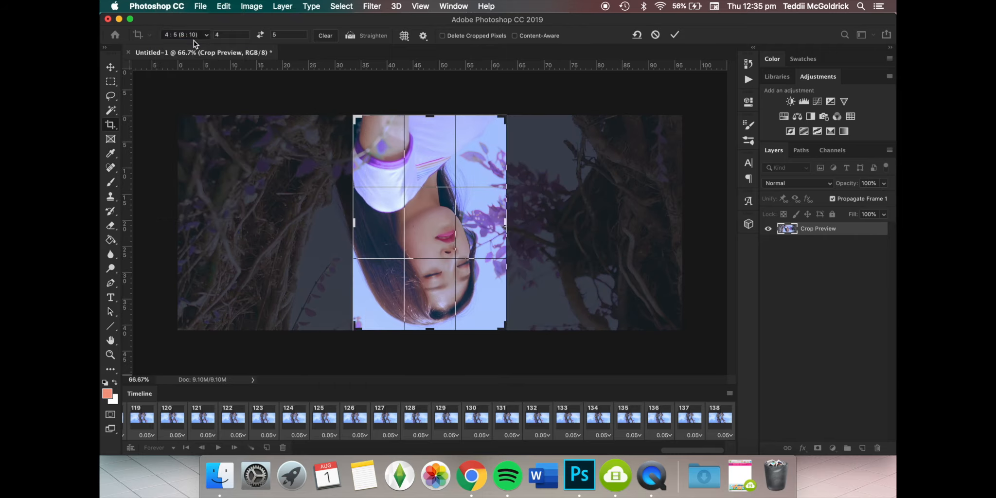
left_click(194, 35)
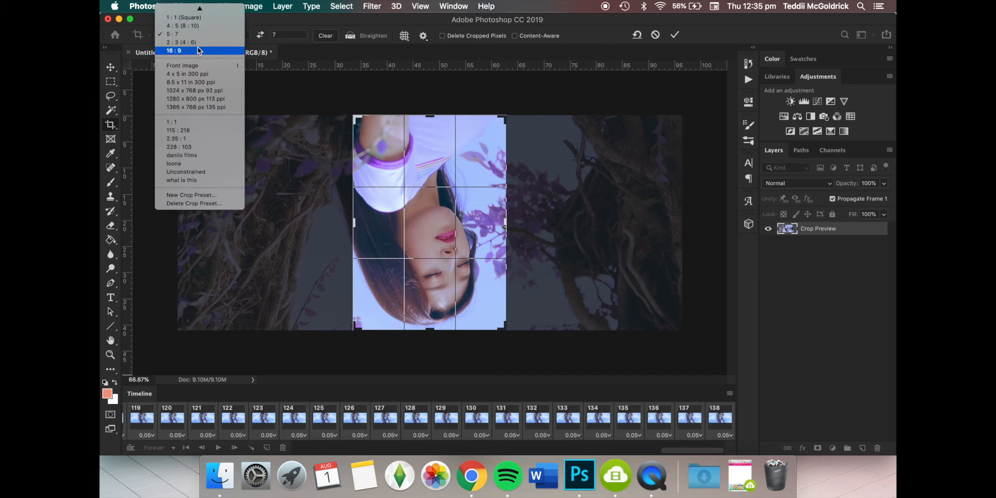
left_click(197, 140)
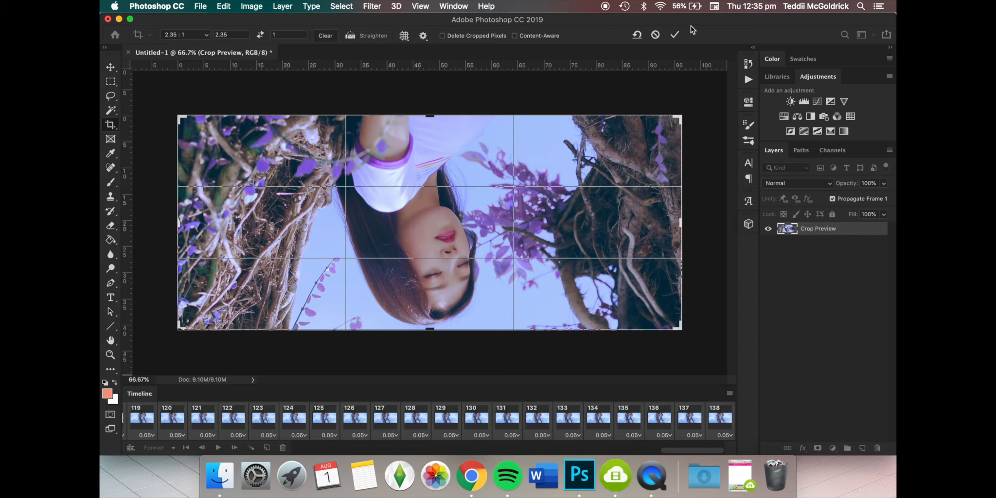
left_click(656, 34)
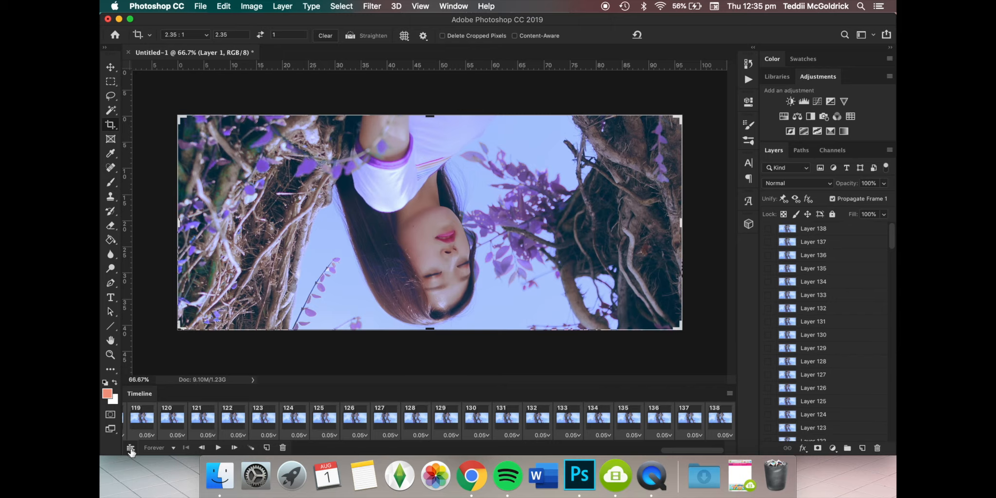
Convert the frame animation to a video timeline and select all layers from Layer 1 to Layer 138.
left_click(130, 449)
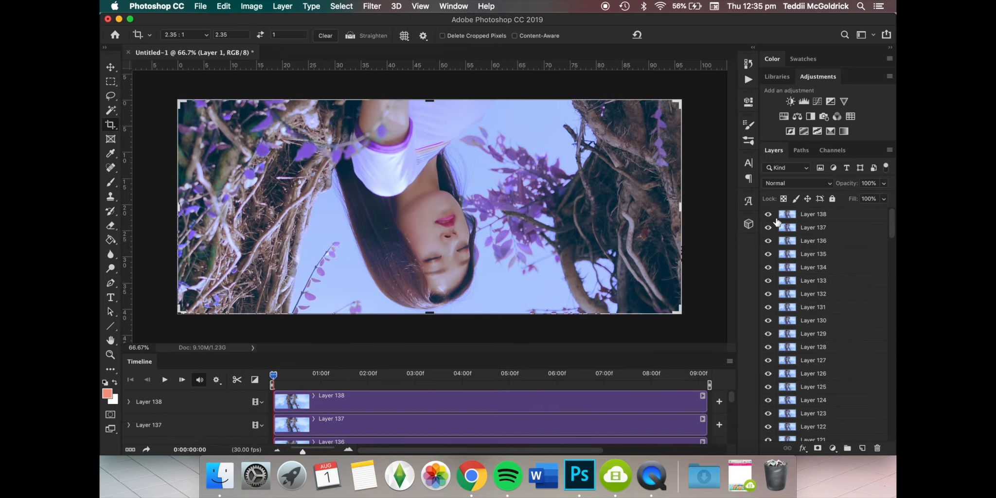
scroll(816, 329, "down", 15)
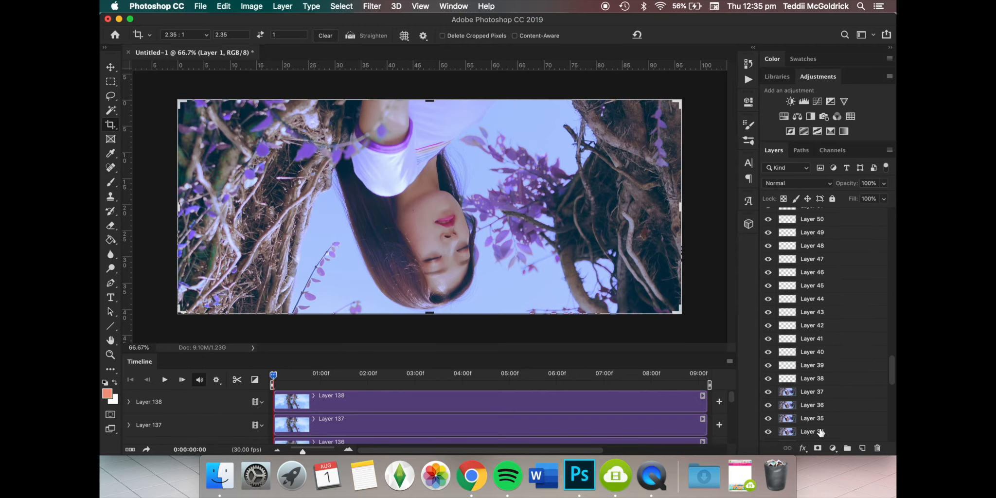
scroll(821, 432, "up", 15)
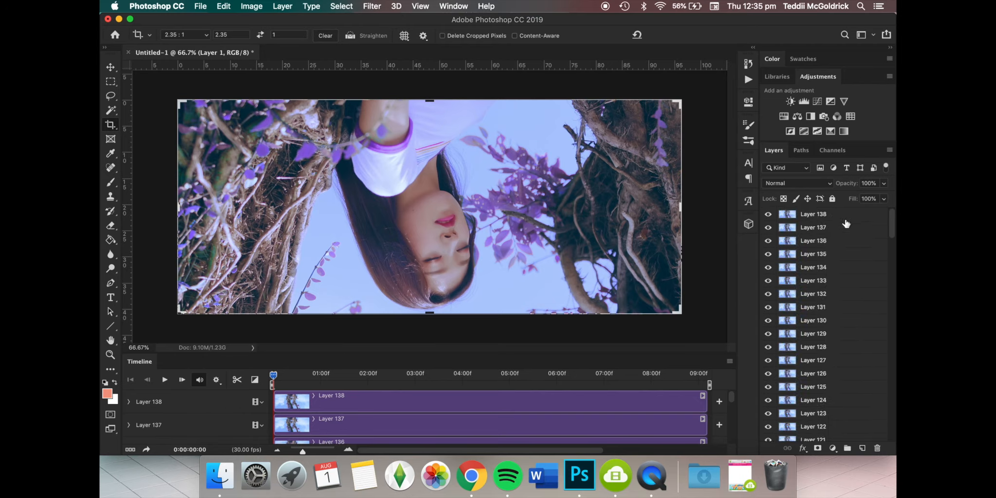
key("super+alt+a")
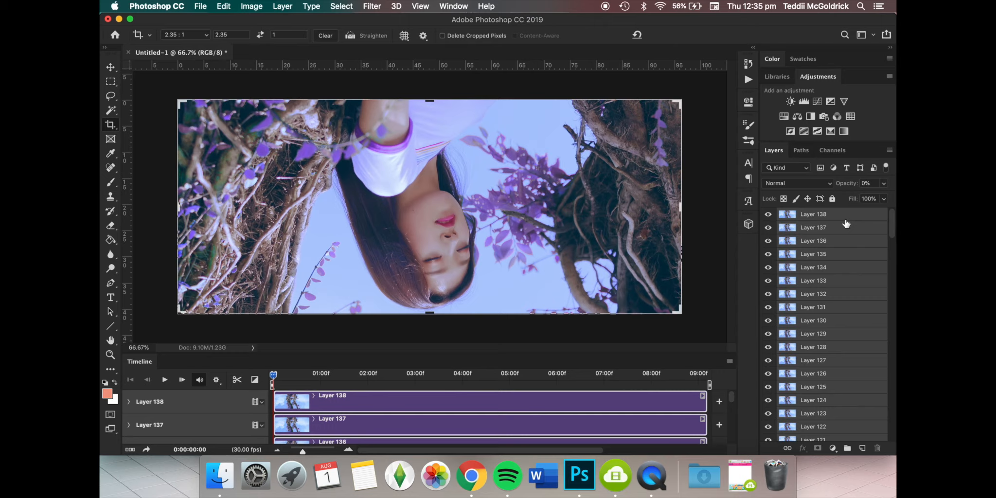
scroll(842, 345, "down", 20)
left_click(847, 437)
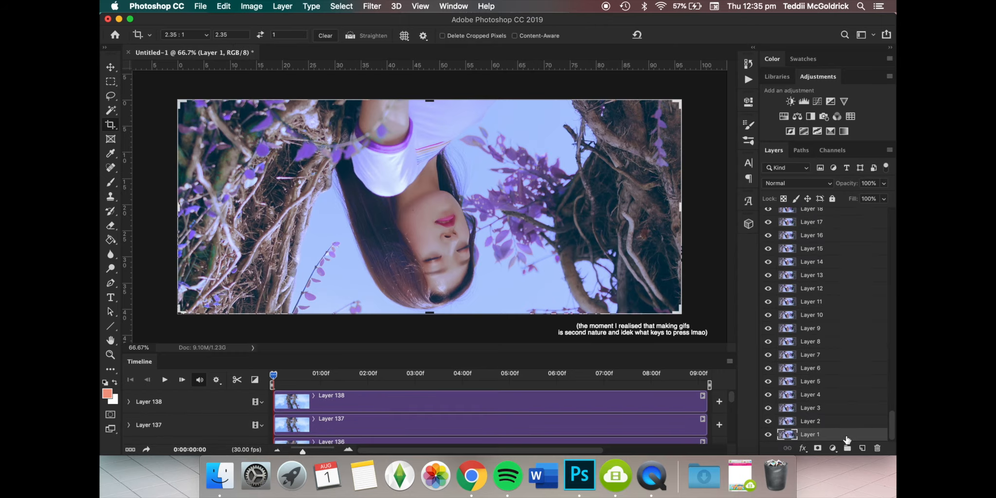
scroll(848, 292, "up", 20)
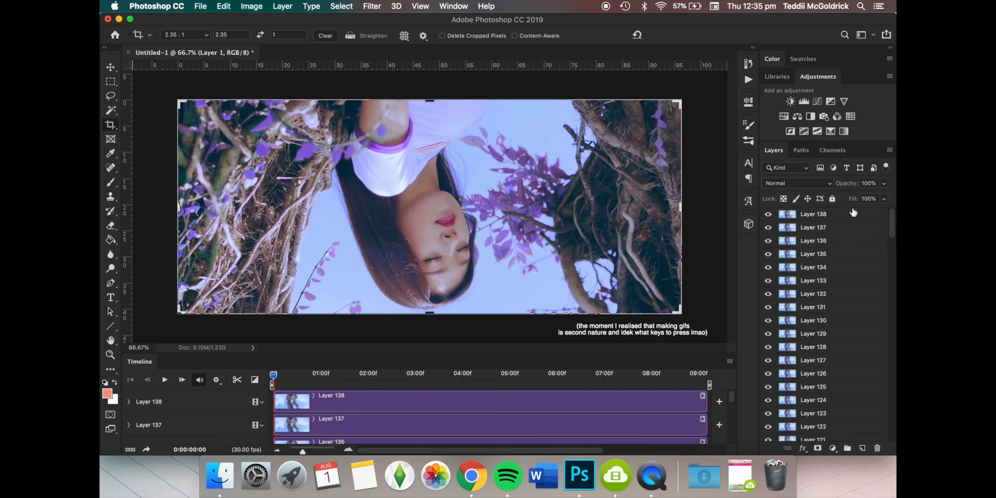
left_click(853, 212, "shift")
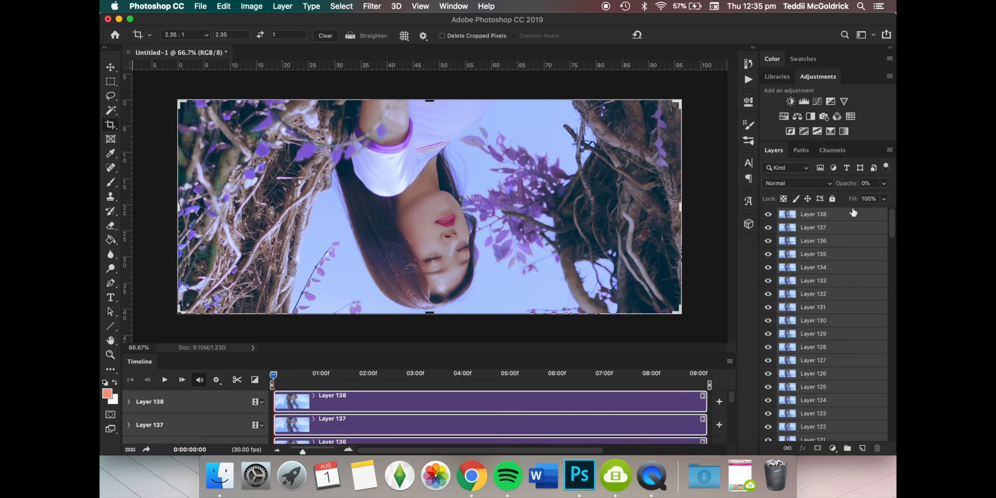
Convert the selected layers to a single smart object and resize the image to 540 px wide.
right_click(842, 232)
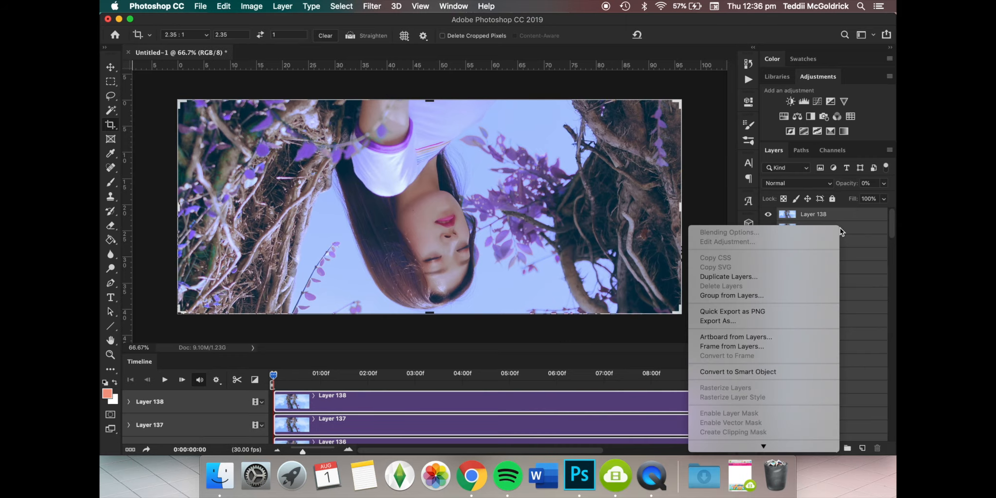
left_click(766, 372)
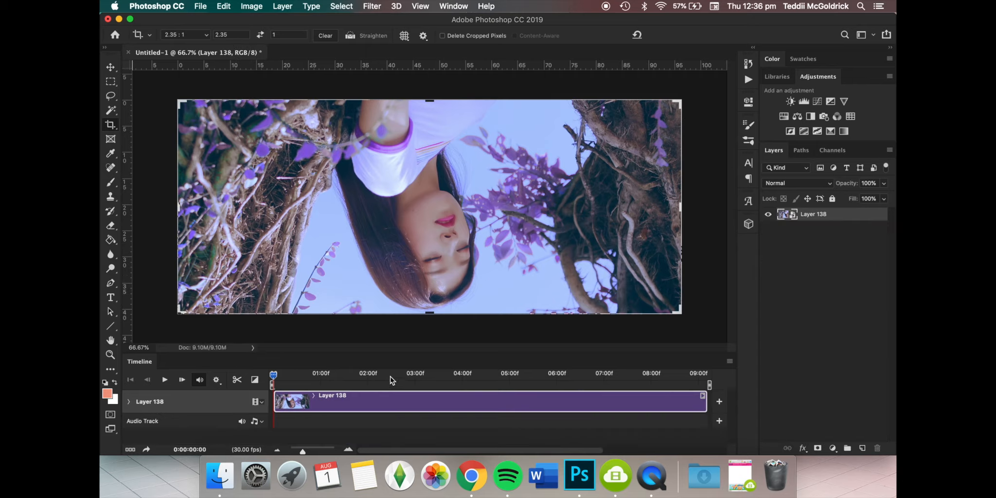
left_click(250, 4)
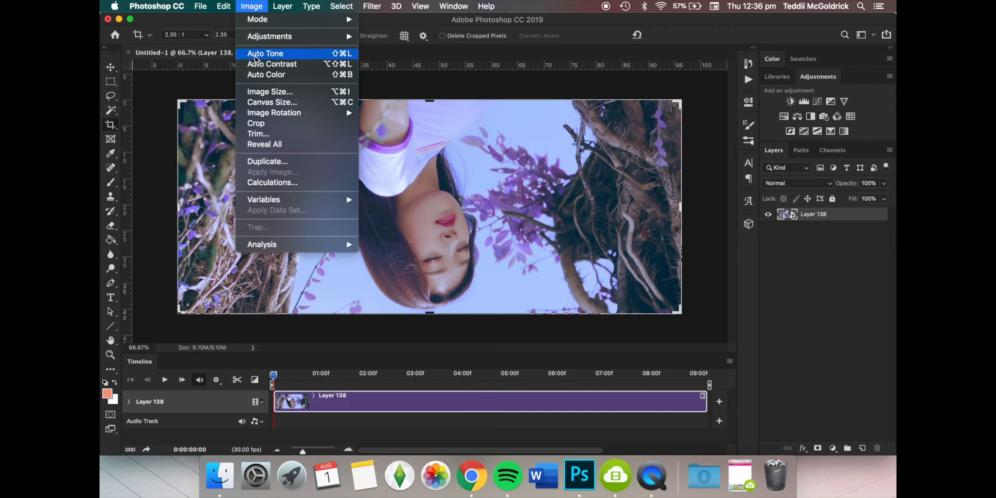
left_click(260, 92)
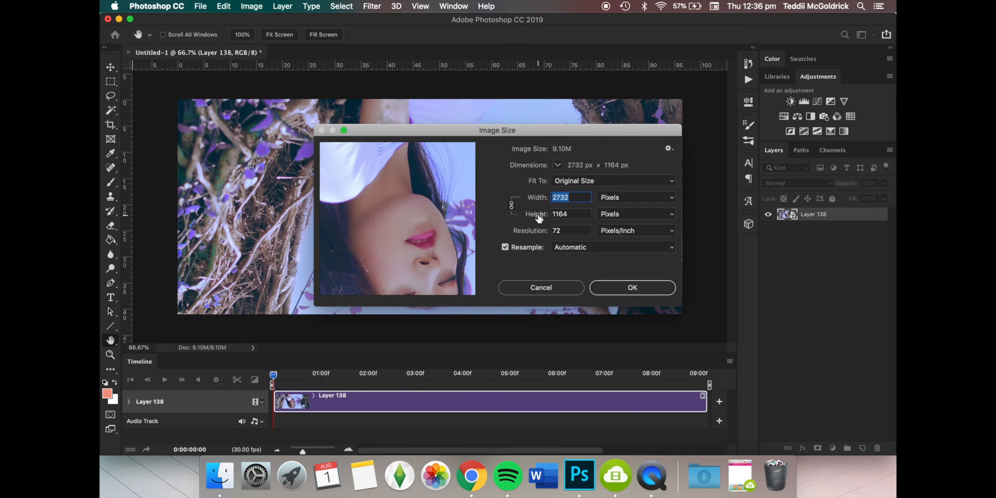
type("540")
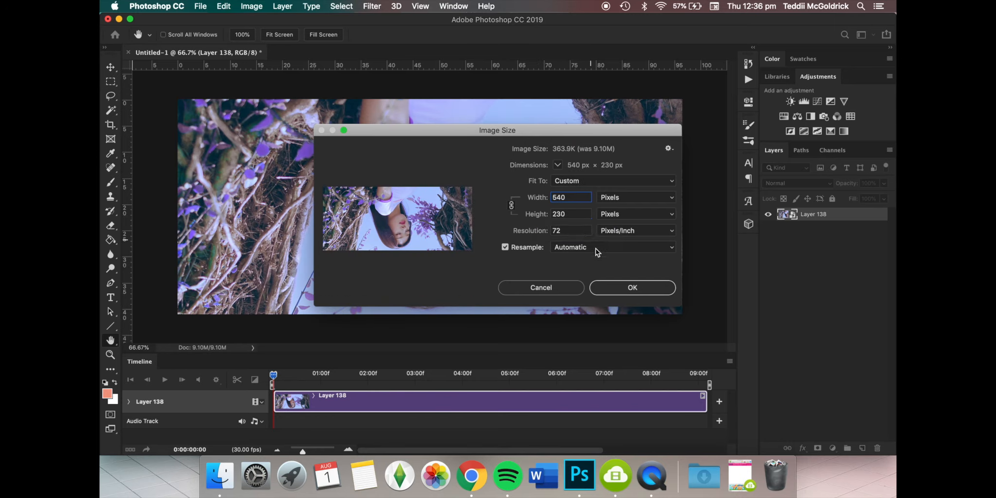
left_click(624, 289)
Run the "yoongihoseok sharpen" action on the smart object layer.
key("c")
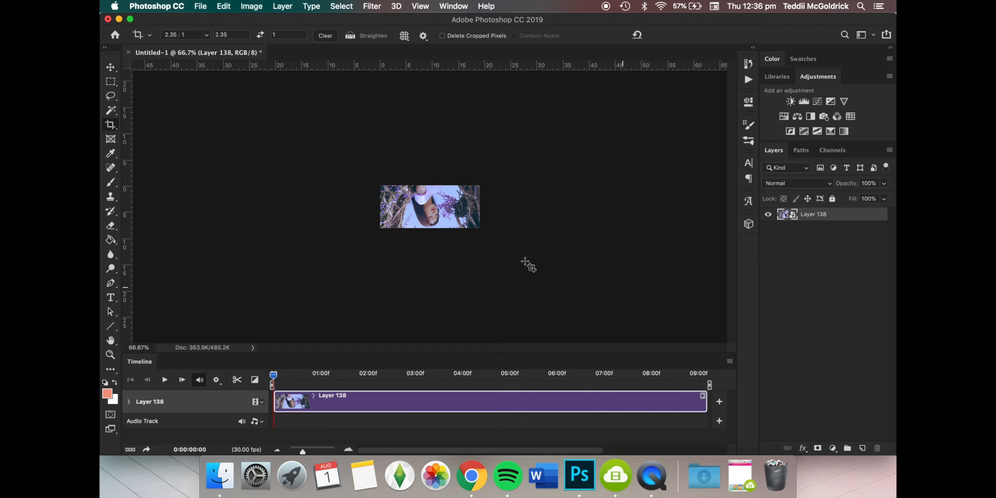
key("super+0")
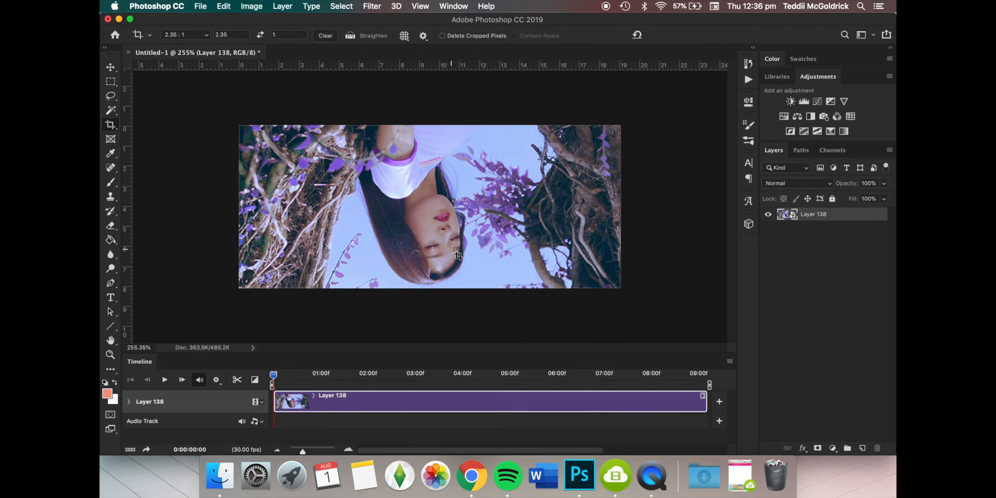
scroll(452, 249, "down", 2)
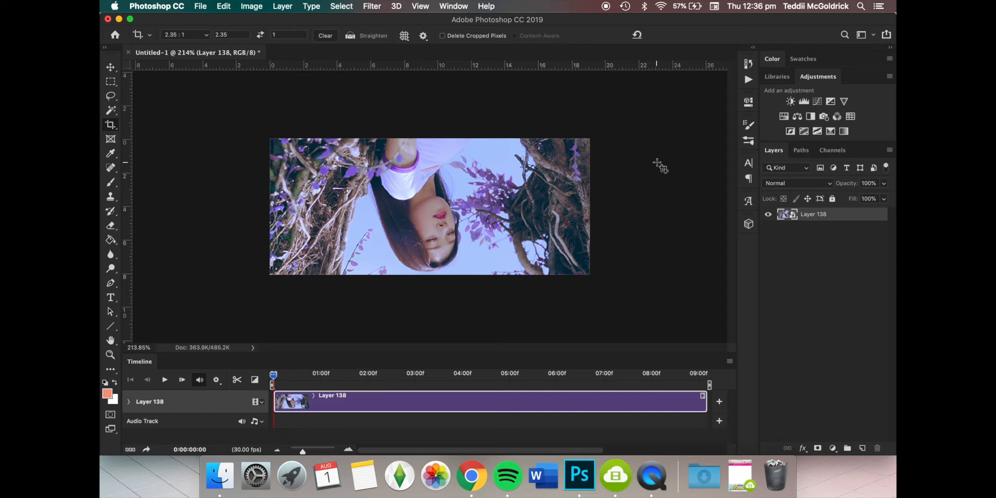
left_click(747, 81)
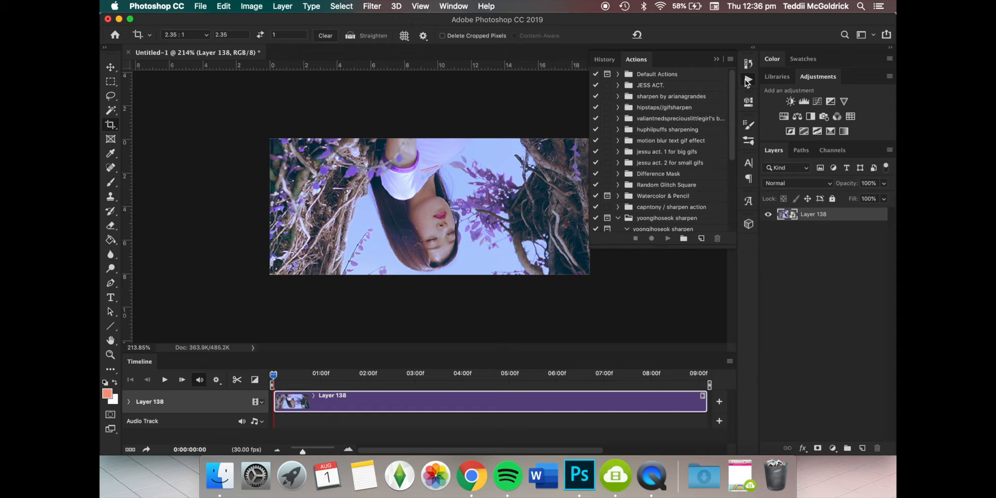
scroll(710, 190, "down", 2)
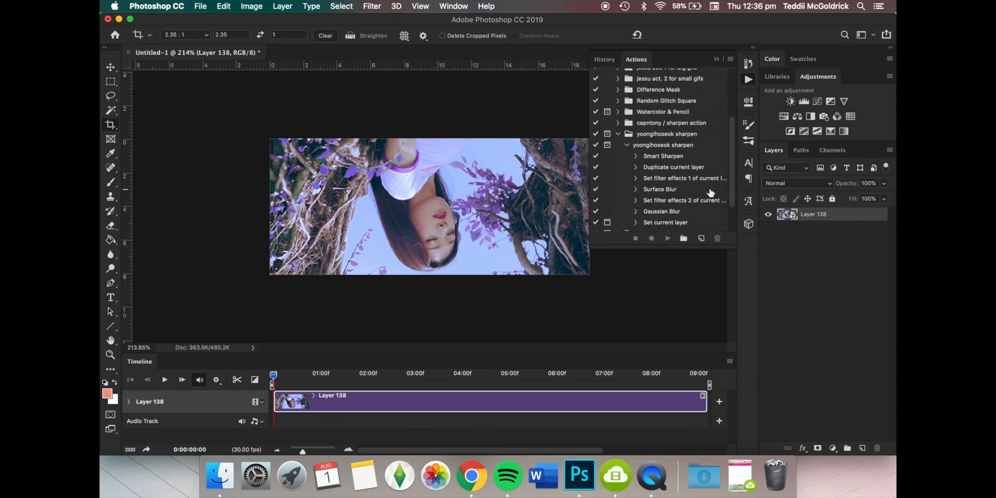
scroll(710, 192, "down", 5)
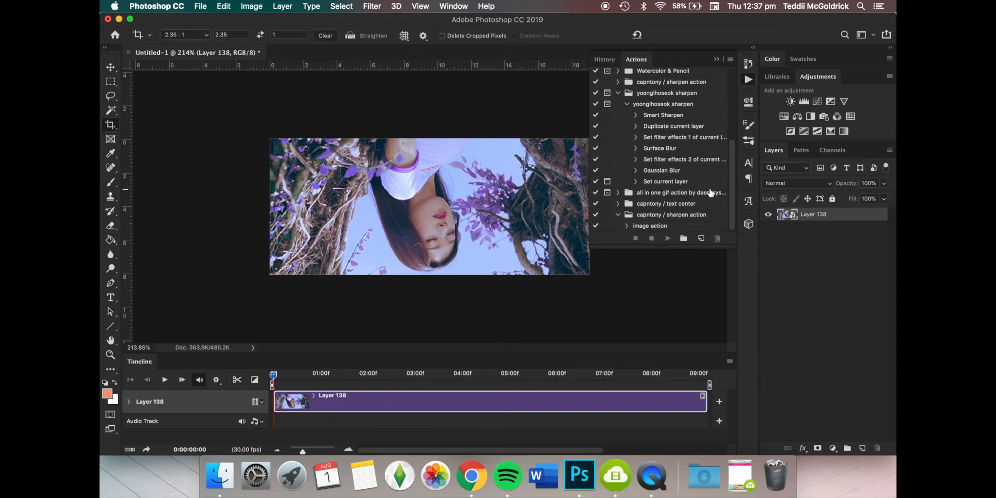
left_click(657, 107)
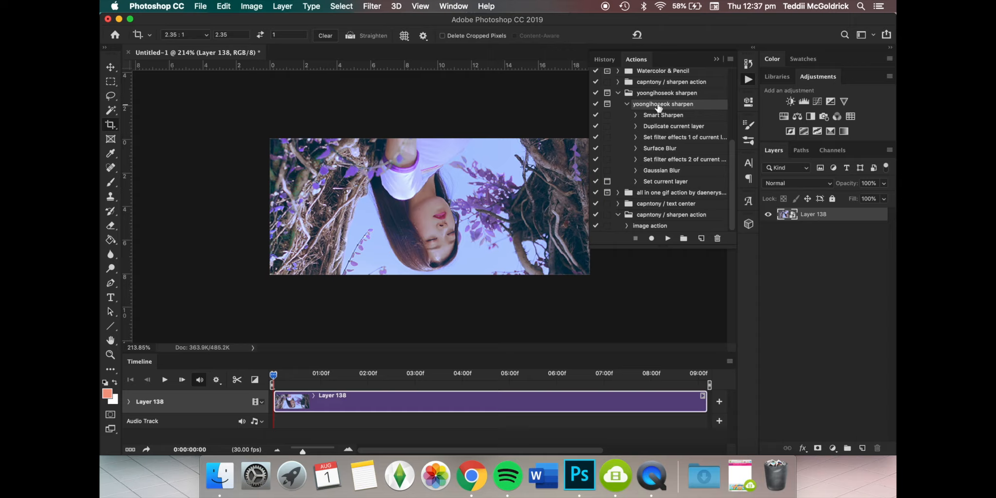
left_click(668, 239)
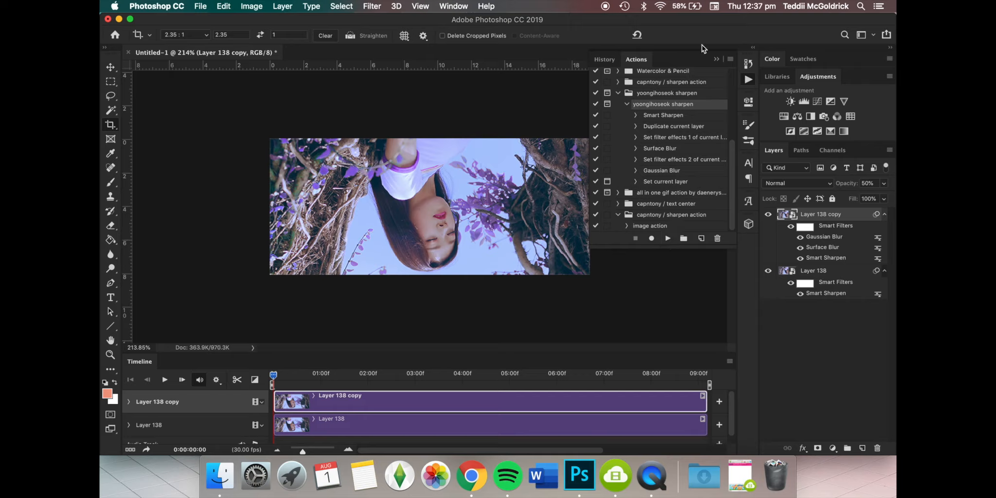
left_click(717, 59)
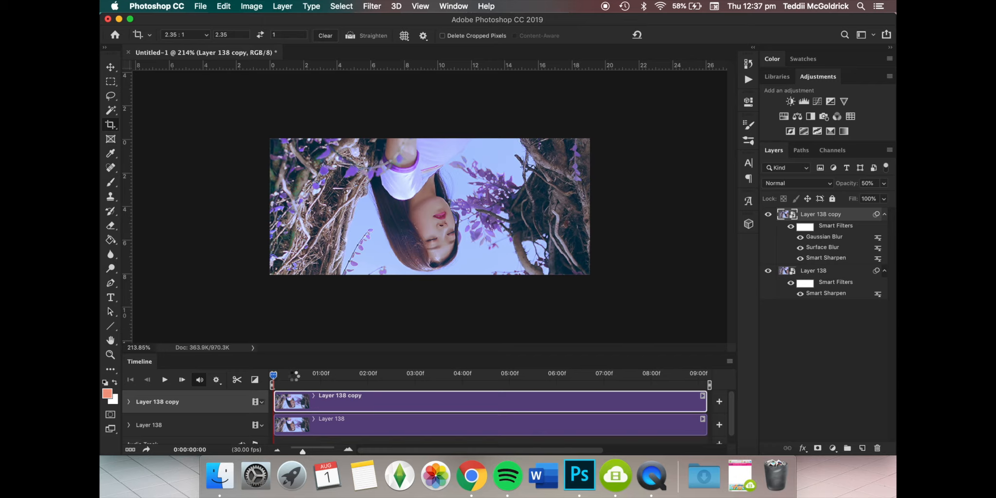
Create a new layer group above the sharpened layers with the default name, colour, mode and opacity.
left_click_drag(294, 376, 109, 345)
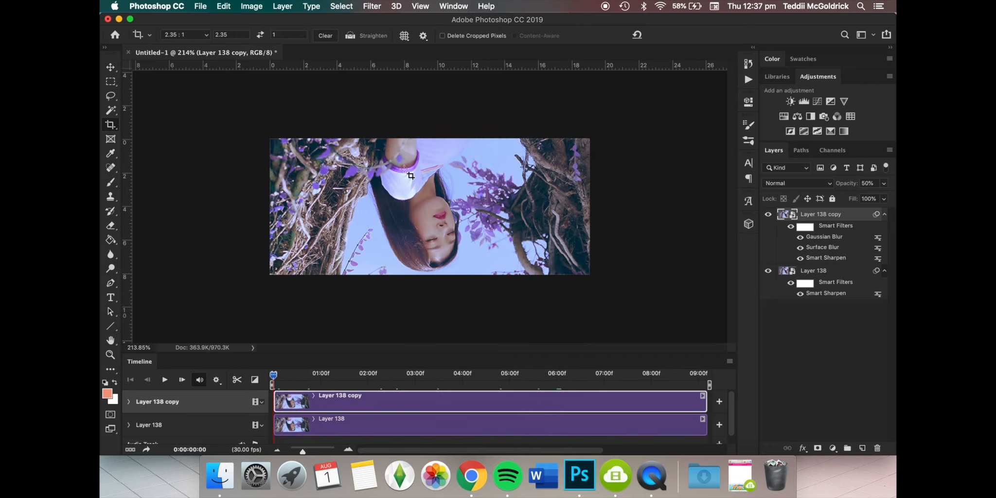
left_click(284, 5)
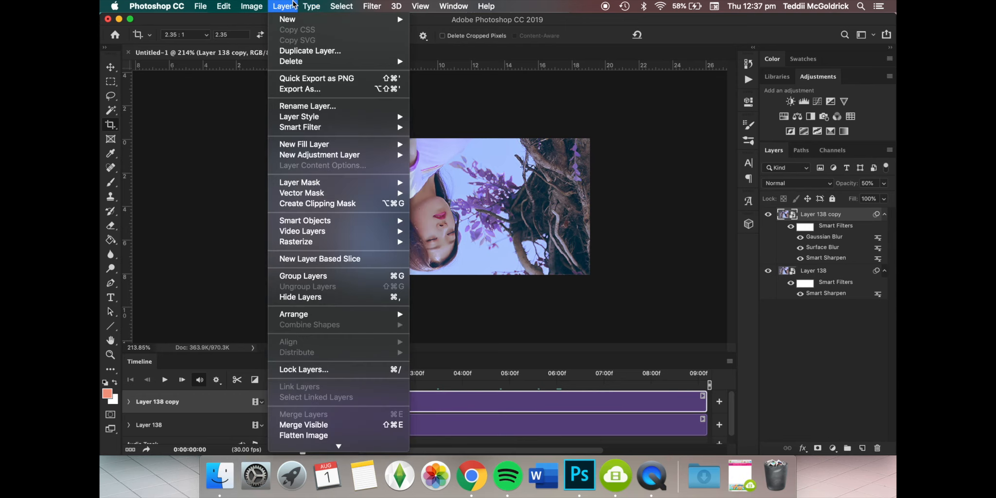
mouse_move(292, 18)
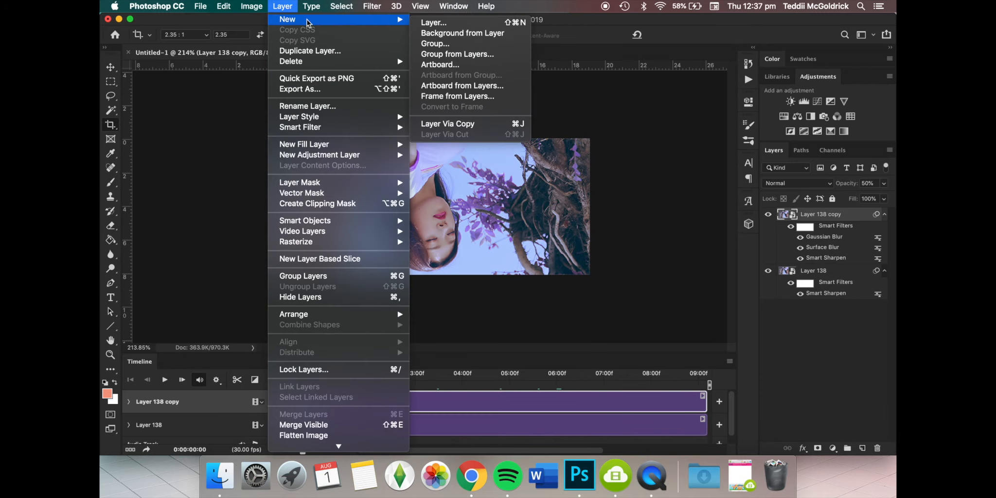
mouse_move(383, 20)
left_click(451, 45)
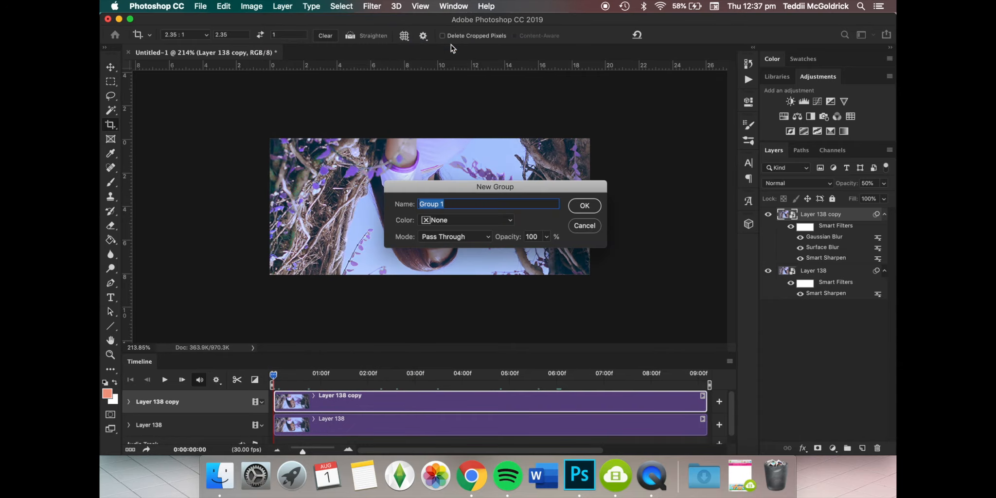
key("Return")
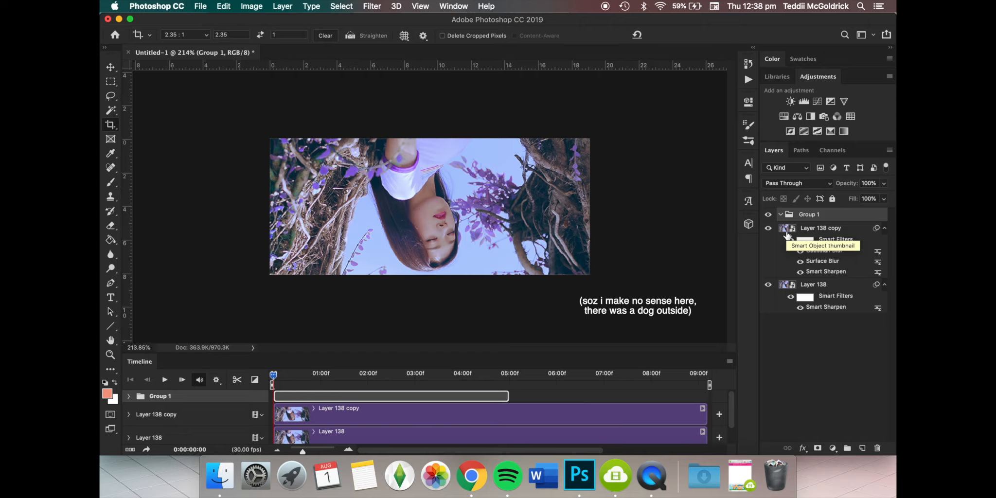
Add a Vibrance adjustment layer inside the group and strongly increase its vibrance, leaving saturation at 0.
left_click(846, 102)
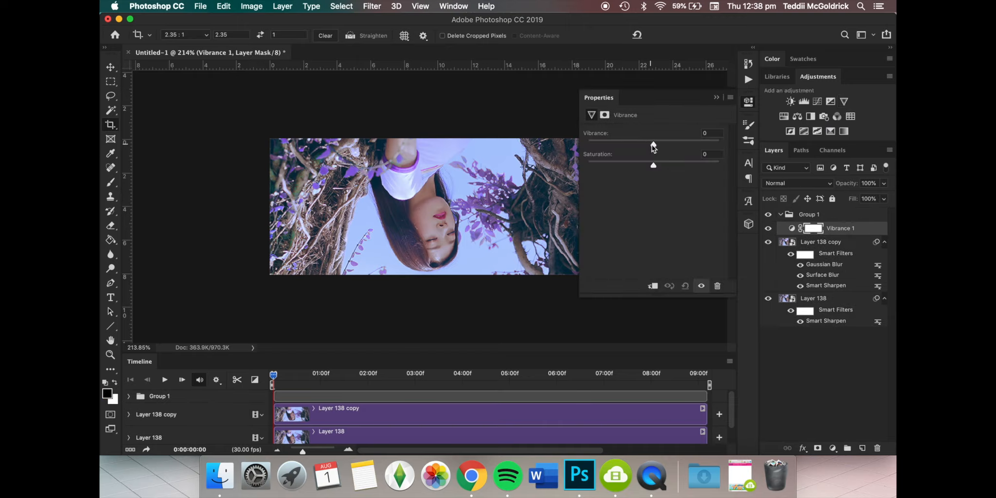
left_click_drag(653, 144, 697, 142)
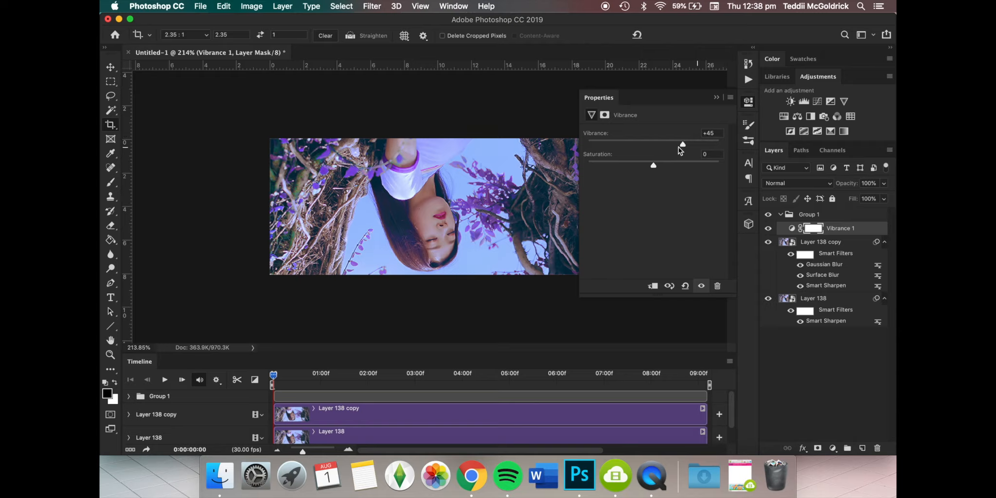
mouse_move(698, 145)
left_mouse_down()
mouse_move(709, 145)
mouse_move(706, 153)
left_mouse_up()
Add a Curves adjustment layer and set its white point by sampling the woman's white sleeve.
left_click(817, 102)
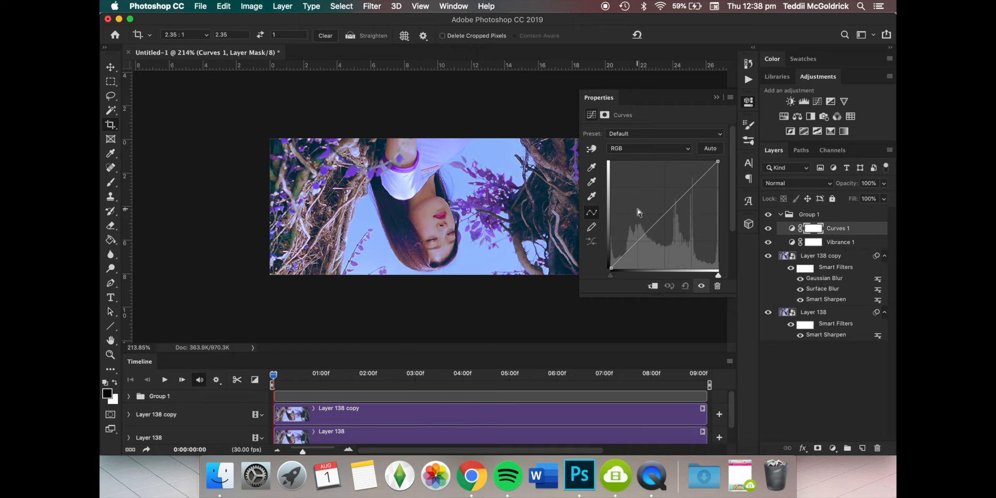
mouse_move(670, 208)
left_mouse_down()
mouse_move(642, 170)
mouse_move(691, 214)
mouse_move(678, 178)
mouse_move(705, 210)
mouse_move(710, 252)
mouse_move(706, 219)
mouse_move(665, 196)
left_mouse_up()
key("super+z")
left_click(593, 197)
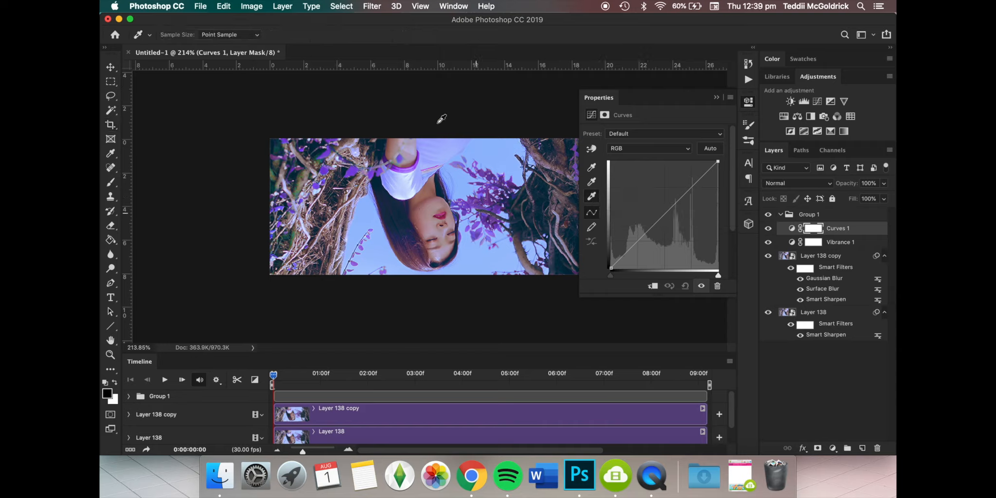
left_click(415, 189)
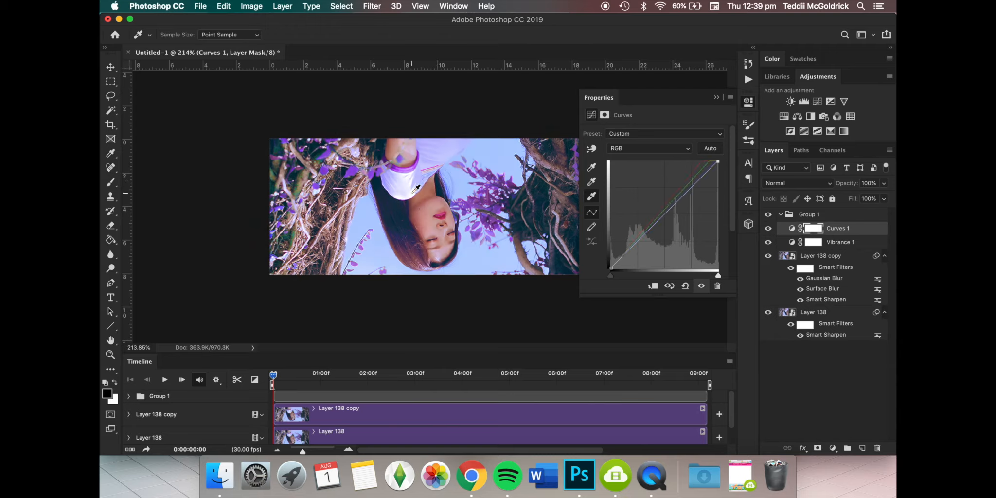
Raise the upper part of the RGB curve with one point to brighten the lighter tones.
left_click(592, 212)
left_click_drag(687, 203, 681, 188)
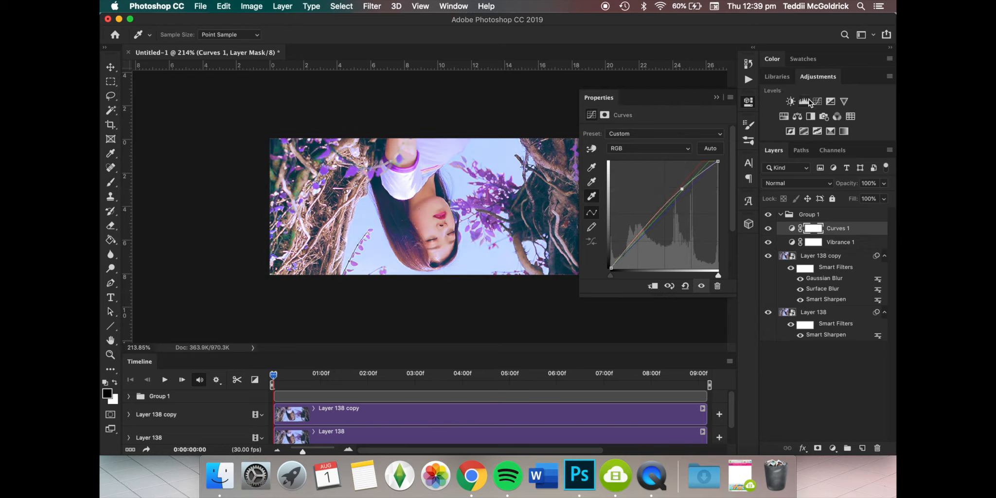
key("c")
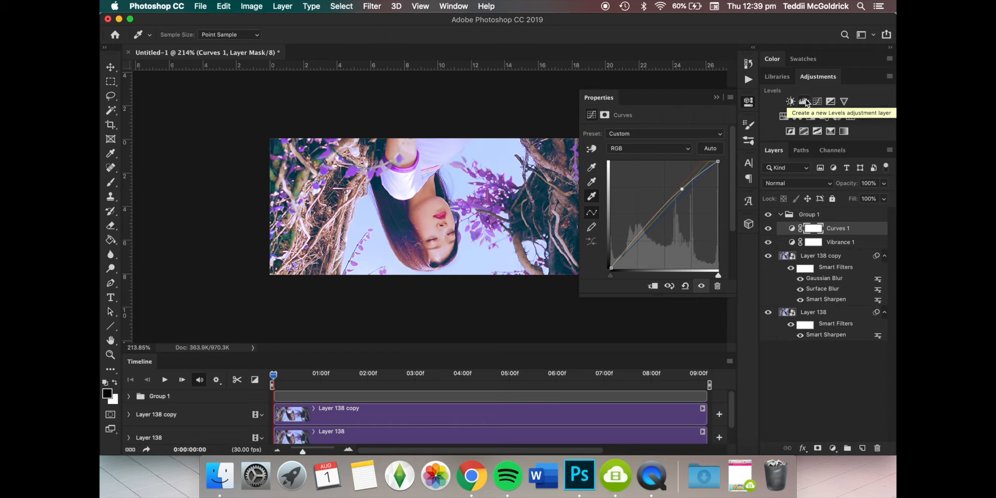
Add a Levels adjustment layer and set its black input level to 32.
left_click(806, 101)
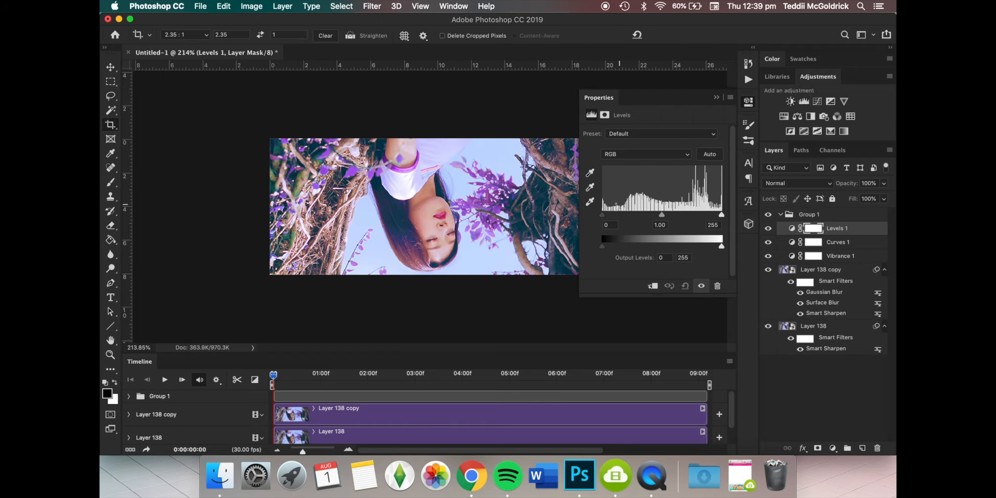
left_click_drag(605, 216, 586, 215)
left_click_drag(605, 215, 669, 215)
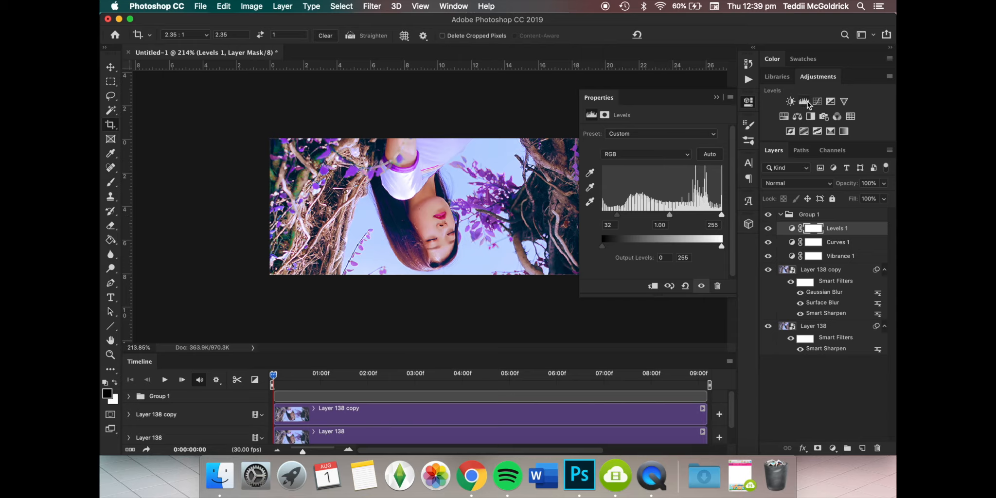
Add a Brightness/Contrast adjustment layer with brightness 11 and contrast 47.
left_click(791, 102)
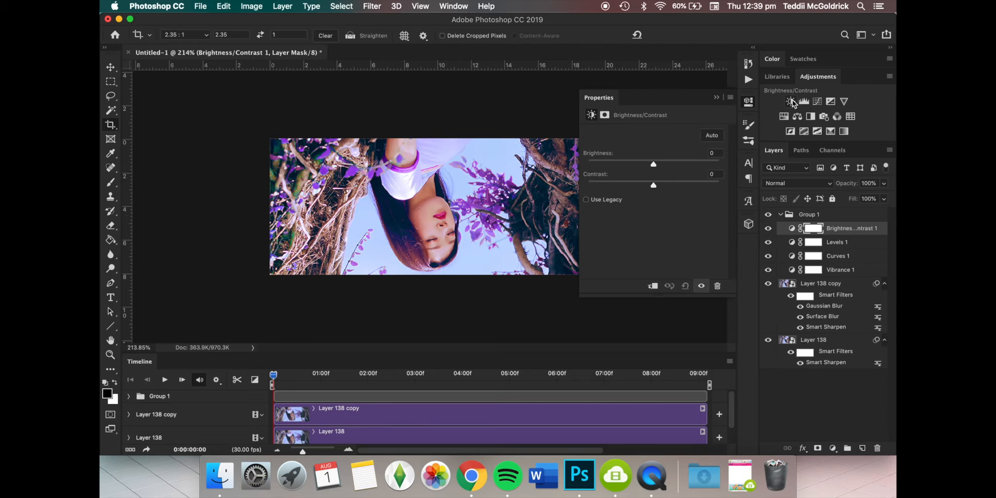
left_click_drag(654, 186, 668, 188)
left_click_drag(655, 183, 689, 183)
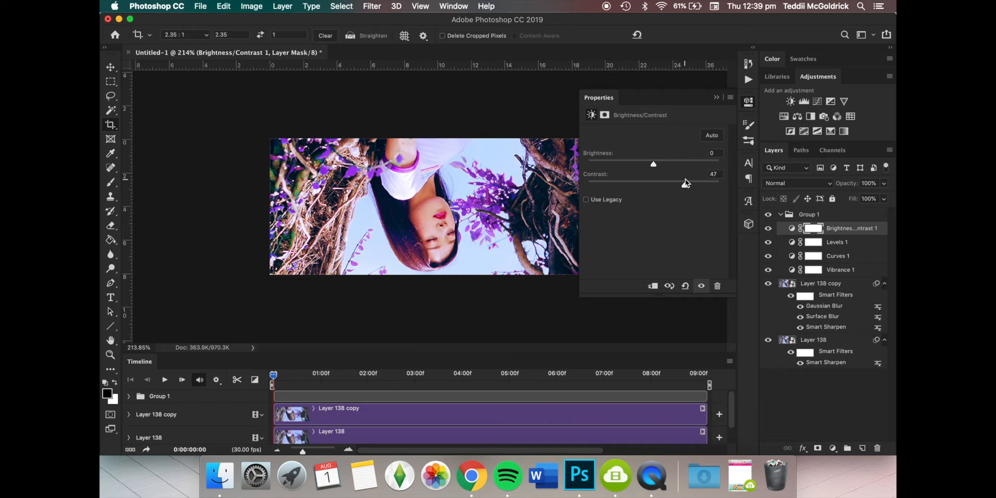
left_click_drag(653, 164, 659, 166)
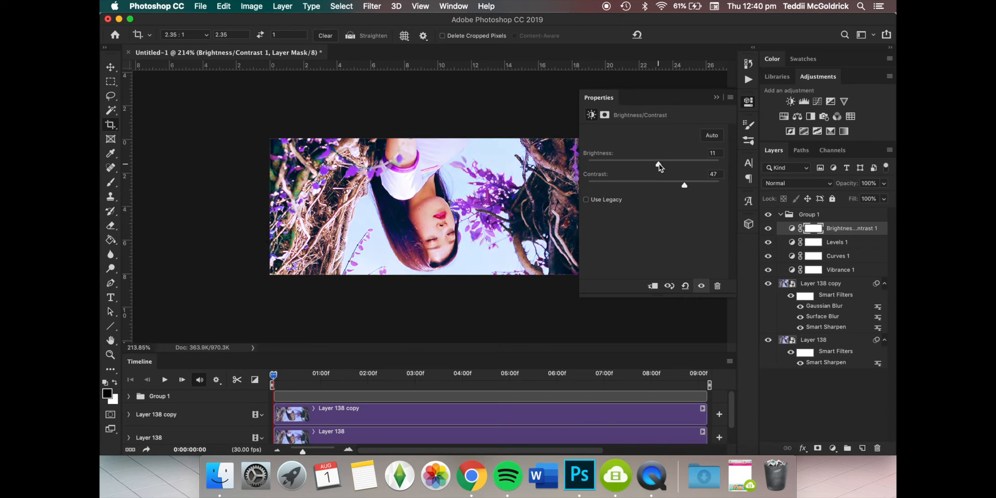
Add a Selective Color adjustment layer and set the Yellow amount for the Yellows to +55%.
left_click(831, 132)
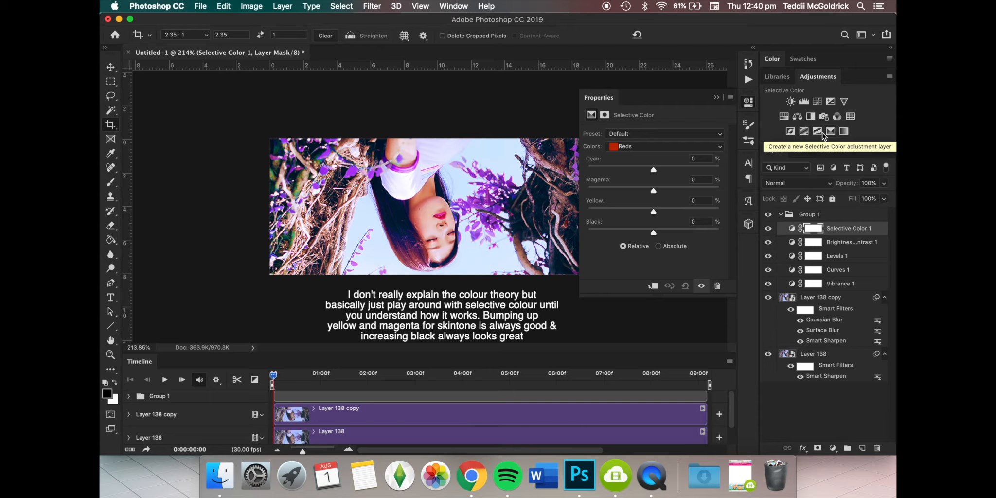
left_click(635, 152)
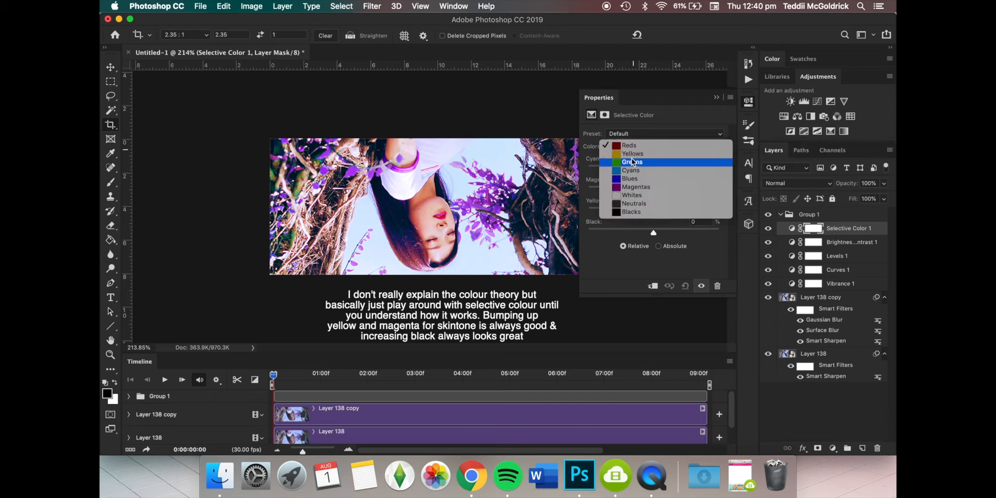
left_click(632, 154)
left_click_drag(652, 212, 690, 210)
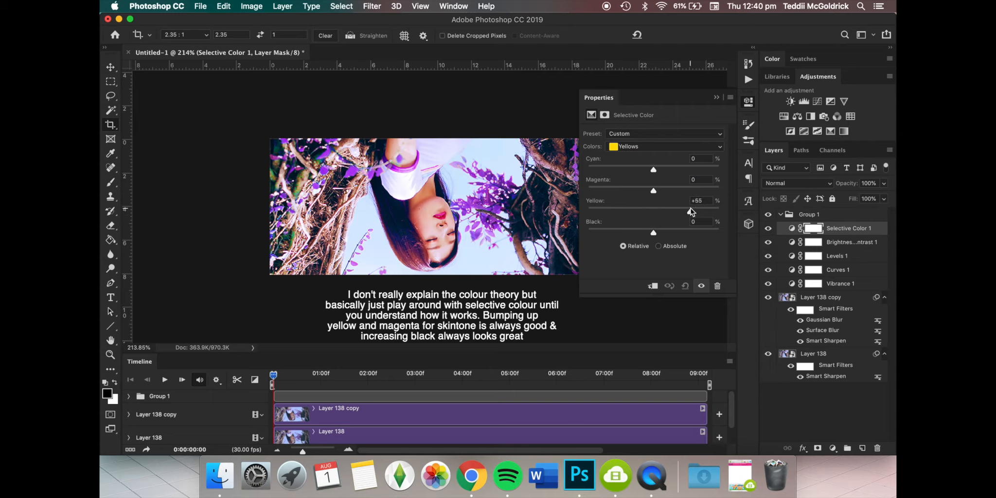
Set the Whites in the Selective Color layer to magenta +8%, yellow +8% and black +18%.
left_click(625, 147)
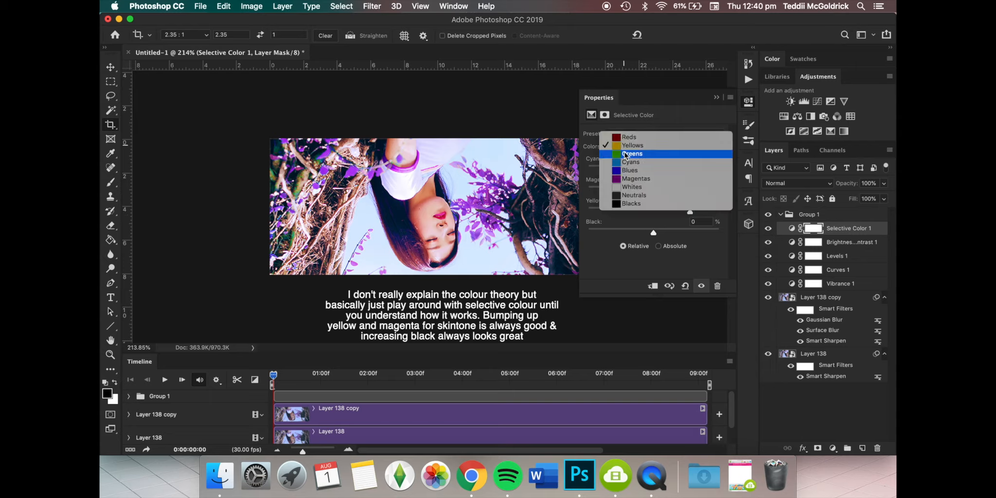
left_click(632, 187)
left_click_drag(653, 232, 661, 192)
Set the Cyans in the Selective Color layer to cyan +100%, magenta +8% and yellow -100%.
left_click(653, 145)
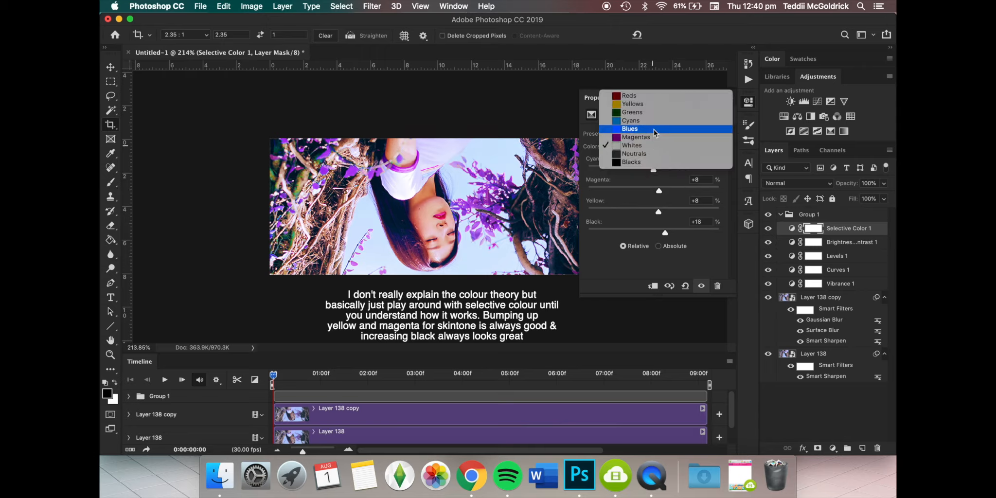
left_click(654, 122)
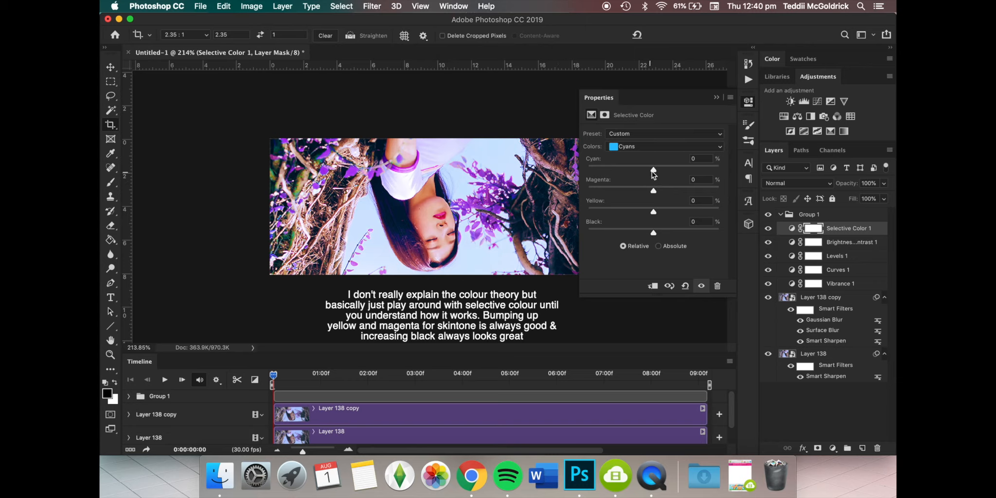
left_click_drag(653, 170, 720, 169)
left_click_drag(654, 190, 585, 211)
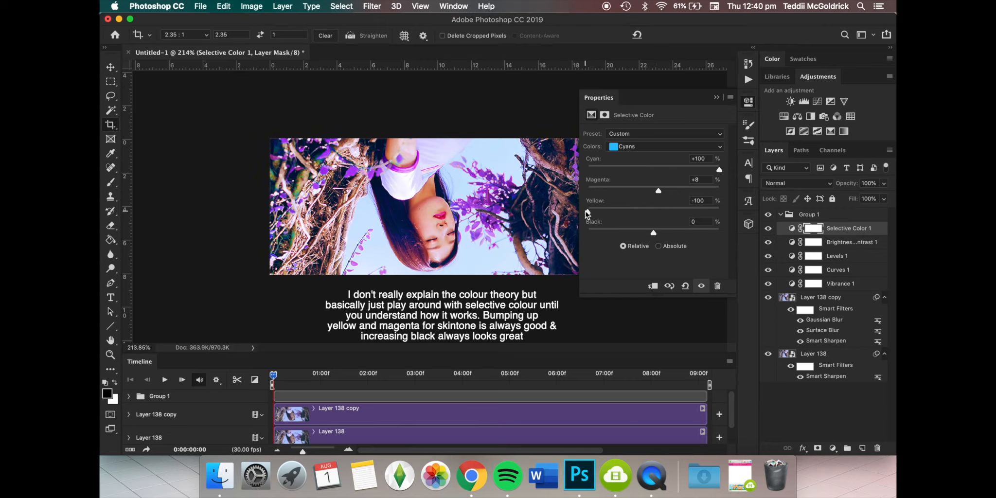
Adjust the Blues in the Selective Color layer and set its Magentas to magenta +52% and yellow +7%.
left_click(624, 148)
left_click(630, 156)
left_click_drag(655, 215, 661, 195)
left_click(630, 147)
left_click(630, 154)
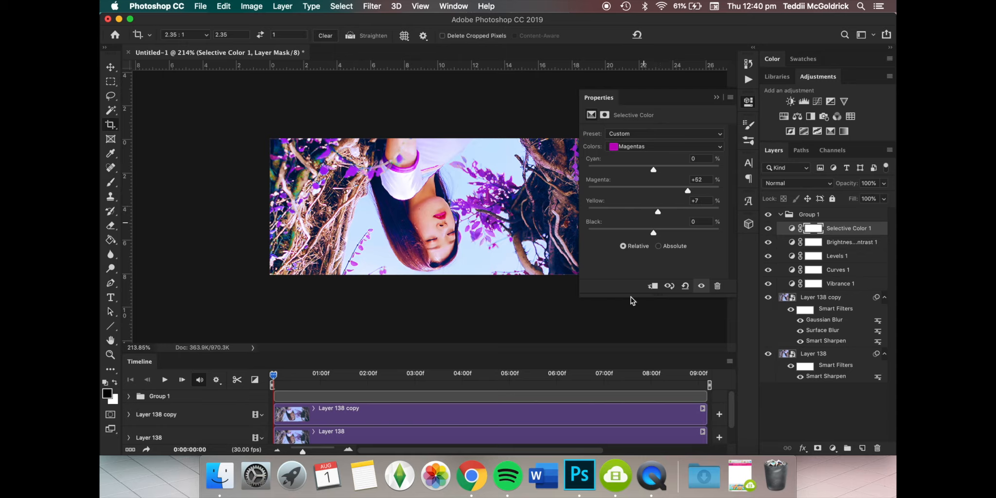
Add a Hue/Saturation adjustment layer, try a hue shift on the Blues, and set the Magentas to hue -46 and lightness +35.
left_click(784, 116)
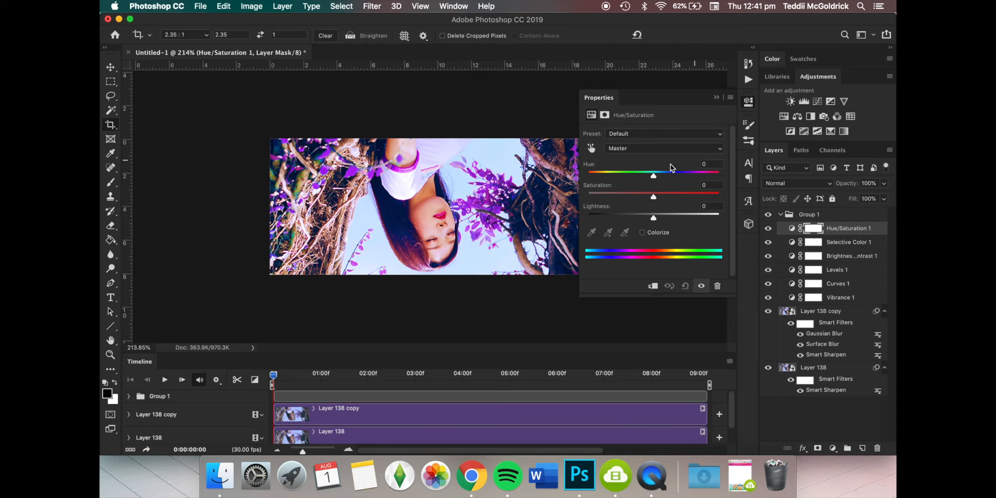
left_click(660, 147)
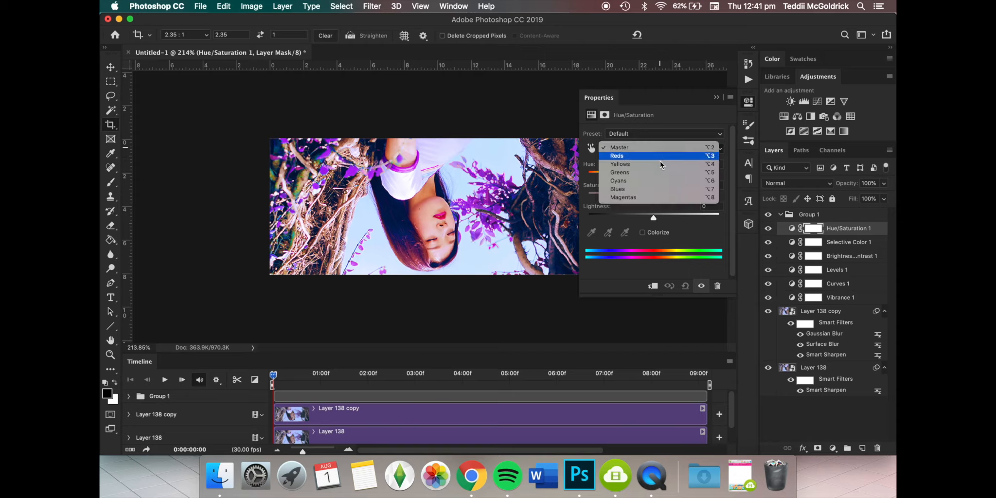
left_click(667, 189)
left_click_drag(654, 175, 661, 153)
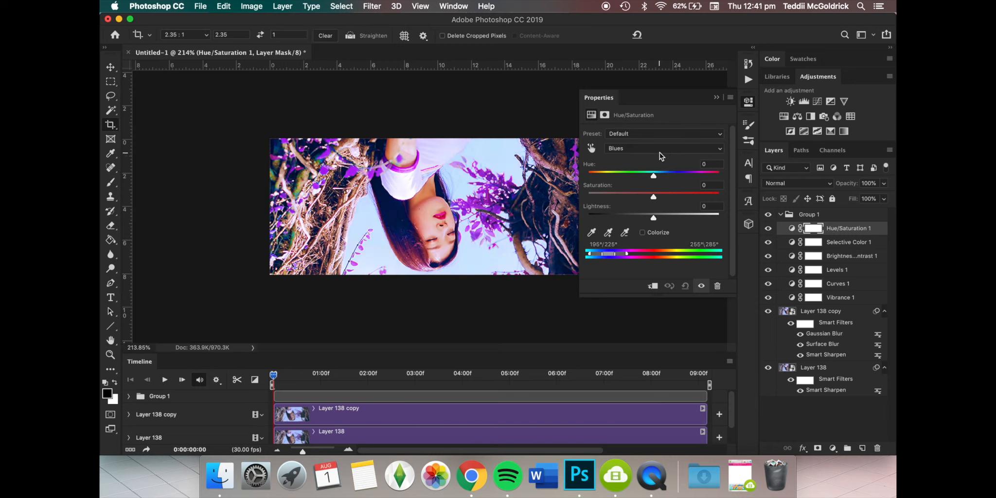
left_click(634, 143)
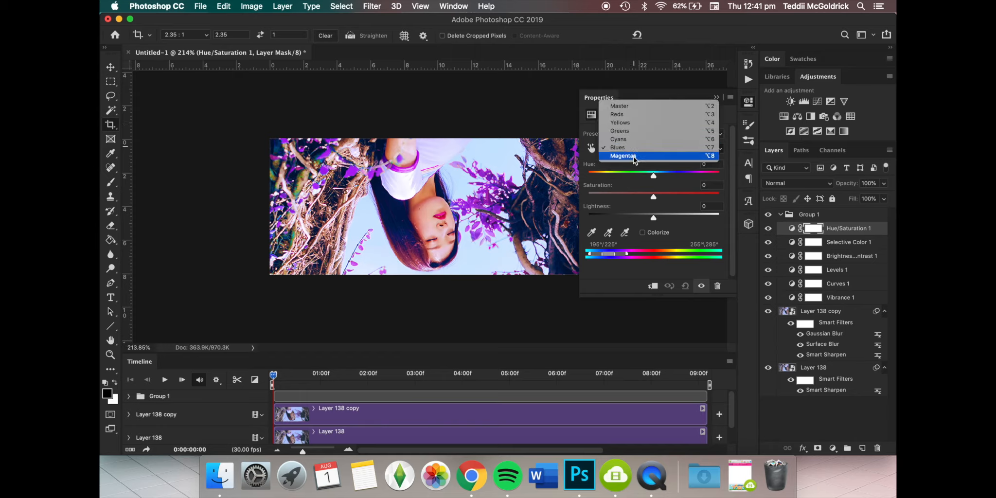
left_click(633, 157)
left_click_drag(655, 179, 623, 166)
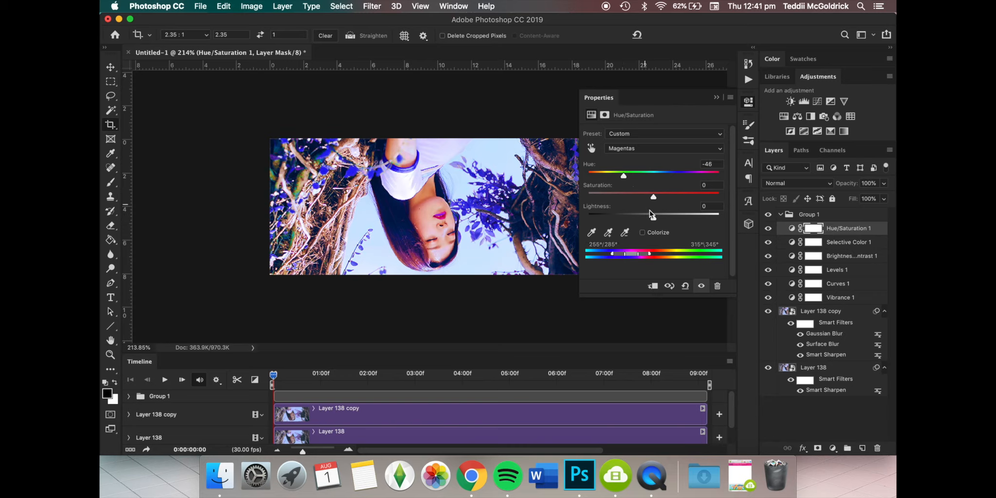
left_click_drag(655, 217, 678, 211)
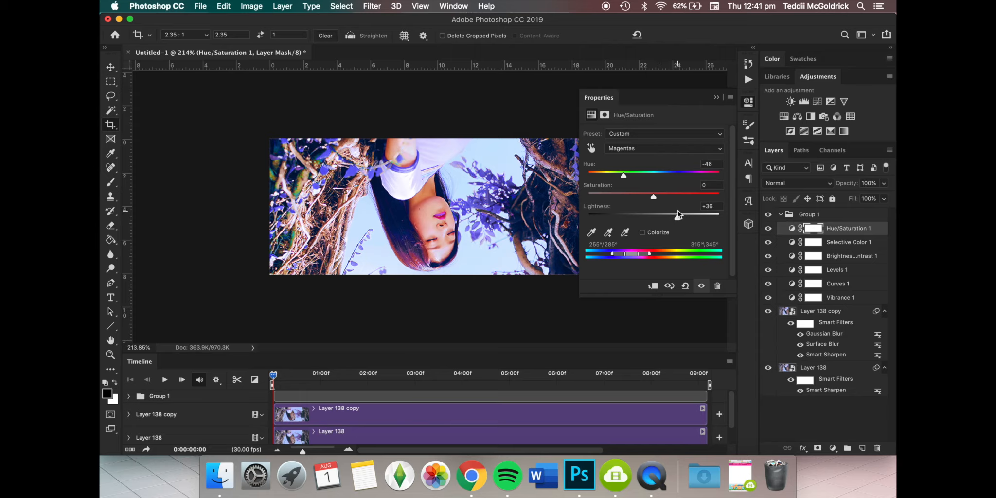
Toggle the Hue/Saturation layer's visibility repeatedly to compare the image with and without its color shift.
left_click(767, 228)
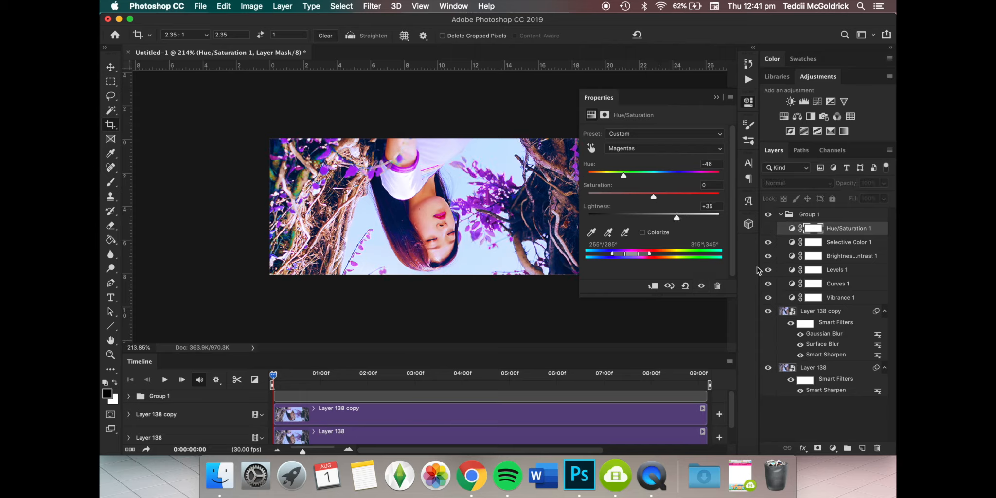
left_click(767, 230)
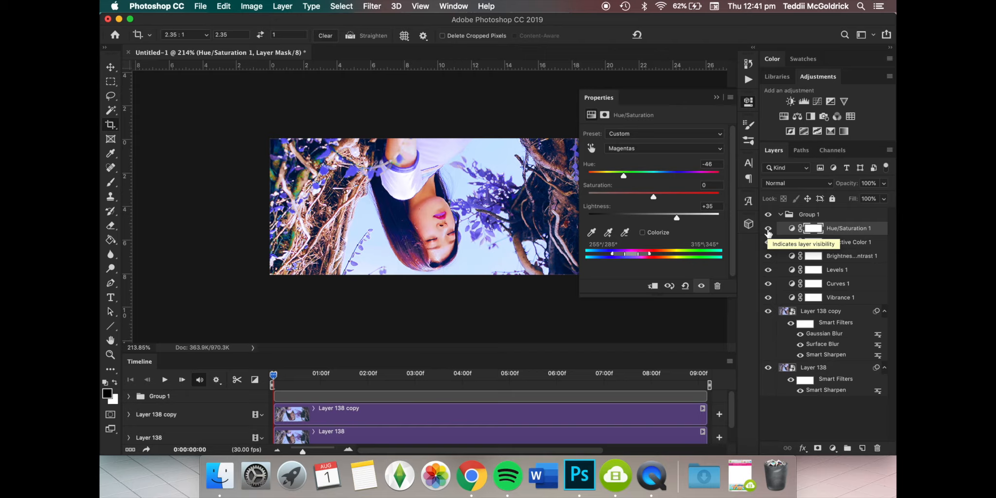
left_click(768, 230)
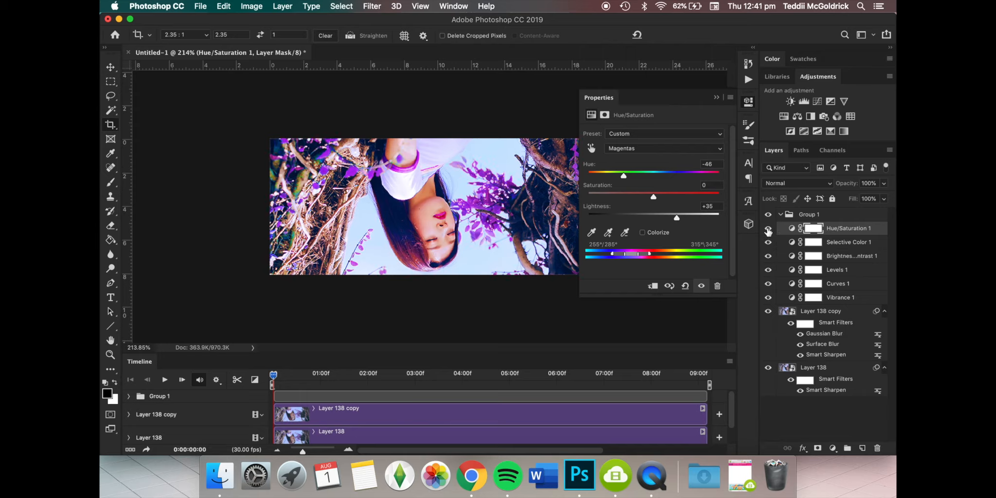
left_click(768, 229)
left_click(769, 229)
left_click(768, 230)
left_click(768, 229)
left_click(768, 230)
left_click(768, 229)
left_click(768, 230)
left_click(768, 229)
left_click(768, 229)
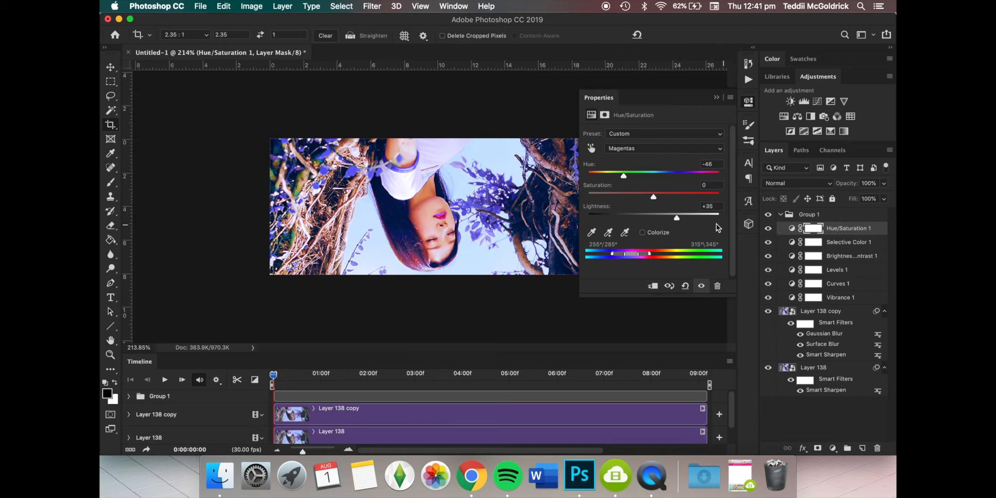
Reset the Hue/Saturation layer to its defaults and set the hue of its Magentas to -4.
left_click(769, 229)
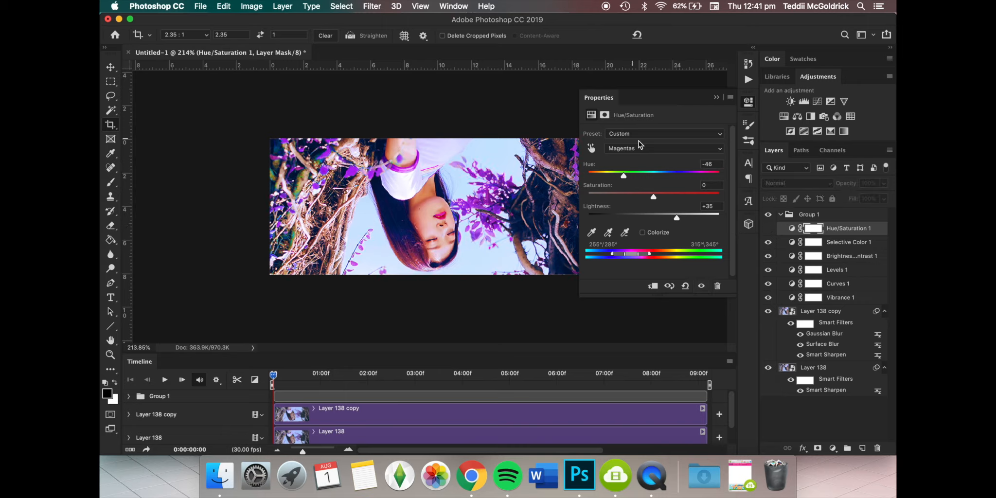
left_click(685, 286)
left_click(768, 230)
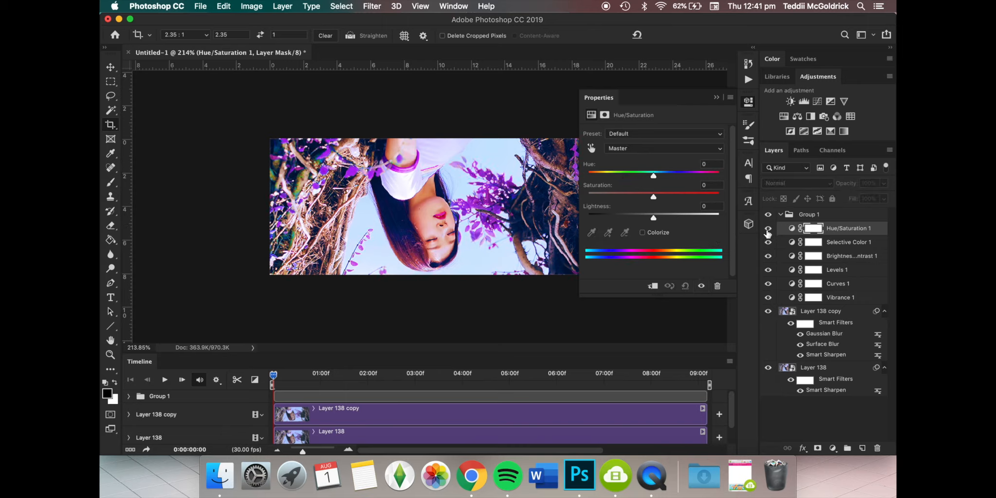
left_click(638, 148)
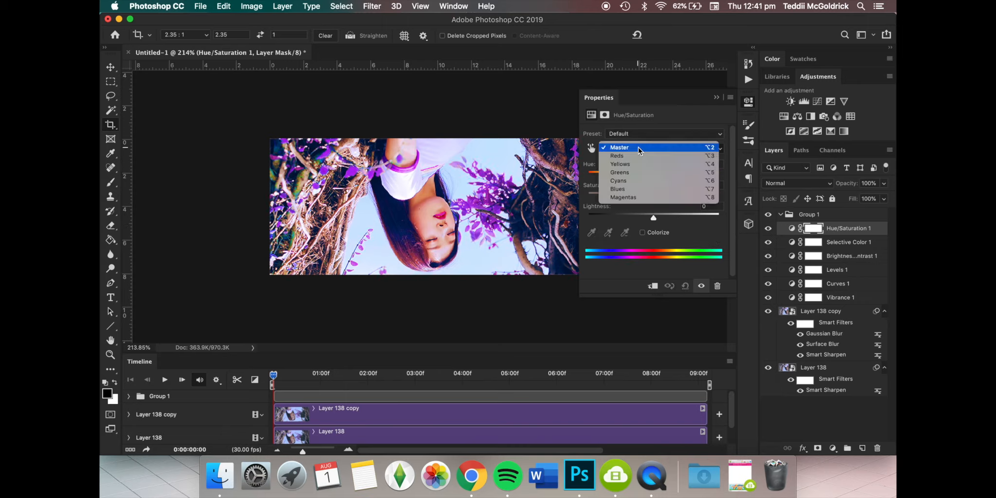
left_click(645, 198)
left_click_drag(654, 174, 652, 171)
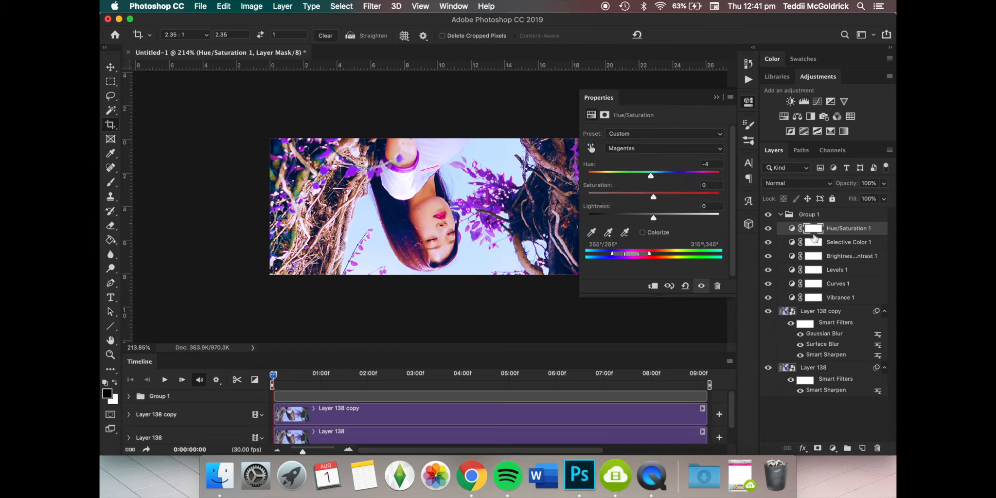
Compare the image with and without all the adjustments in Group 1.
left_click(769, 215)
left_click(769, 215)
left_click(769, 215)
left_click(769, 215)
At the sky frame around 0:00:06:10, add a second Selective Color layer with Cyans at cyan +100%, magenta +39% and yellow -76%.
left_click_drag(273, 375, 572, 358)
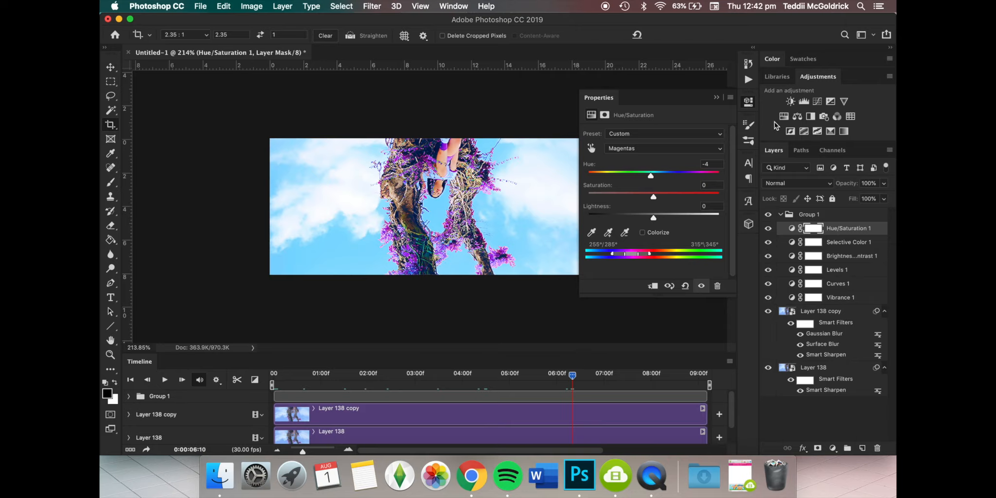
left_click(831, 131)
left_click(645, 146)
left_click(646, 145)
left_click(647, 146)
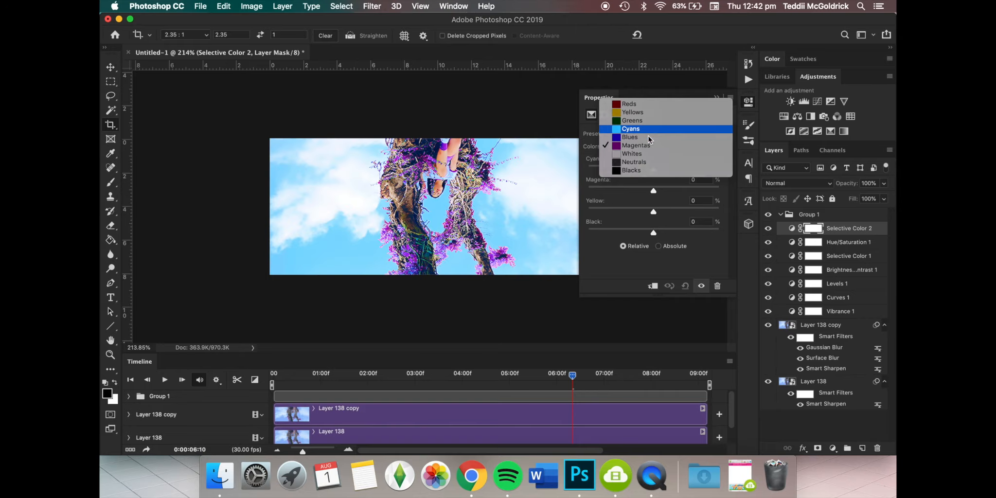
left_click(648, 132)
left_click_drag(653, 169, 696, 165)
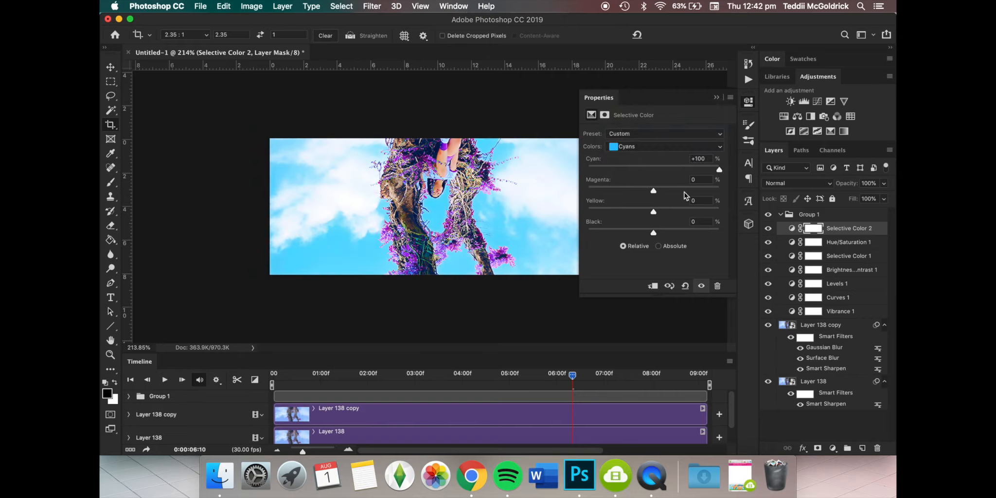
left_click_drag(653, 213, 619, 213)
left_click_drag(683, 211, 604, 212)
mouse_move(653, 190)
left_mouse_down()
mouse_move(604, 190)
mouse_move(664, 188)
left_mouse_up()
Collapse Group 1 and check the coloring at several frames, leaving the playhead at 0:00:01:08.
left_click(568, 373)
left_click(317, 373)
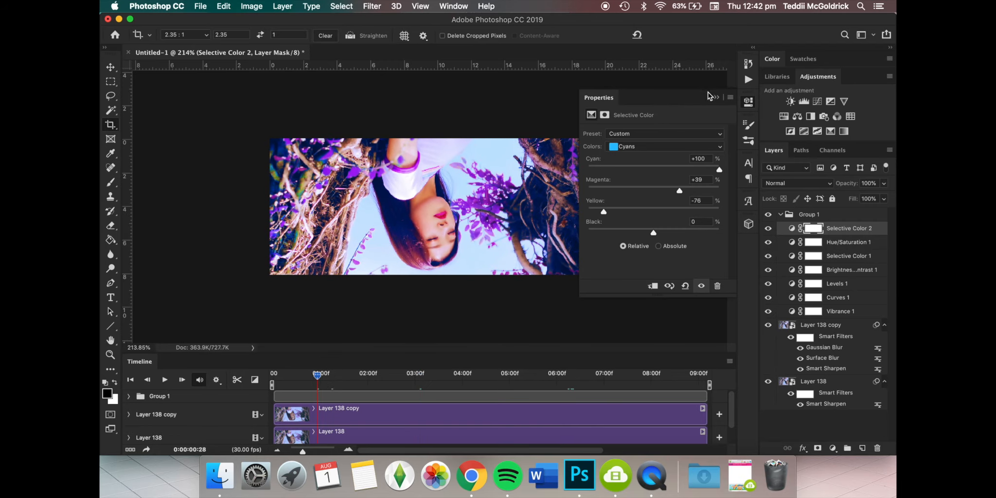
left_click(716, 98)
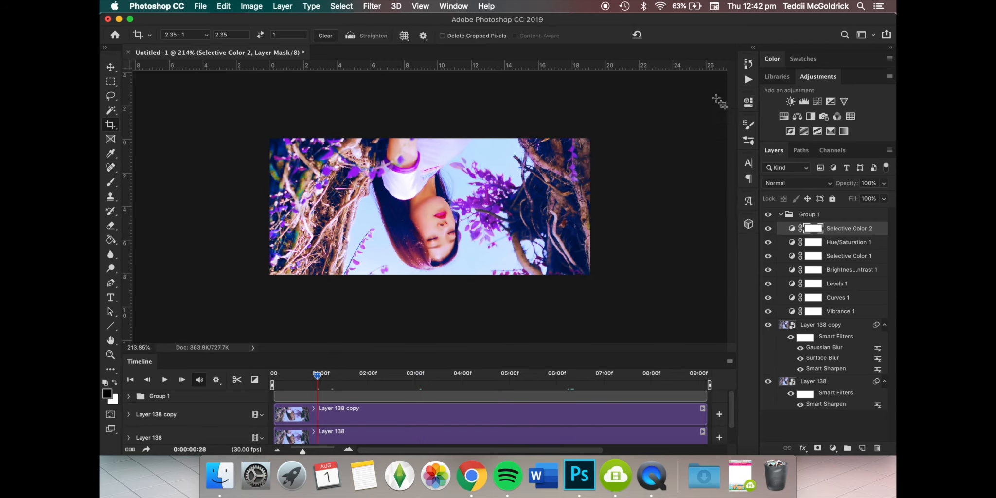
left_click(780, 214)
left_click_drag(318, 374, 611, 346)
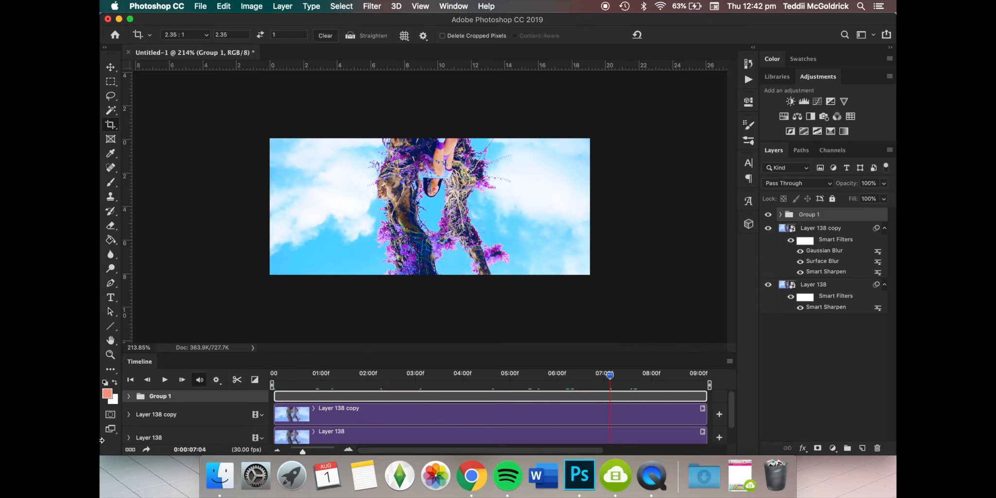
left_click_drag(611, 375, 333, 375)
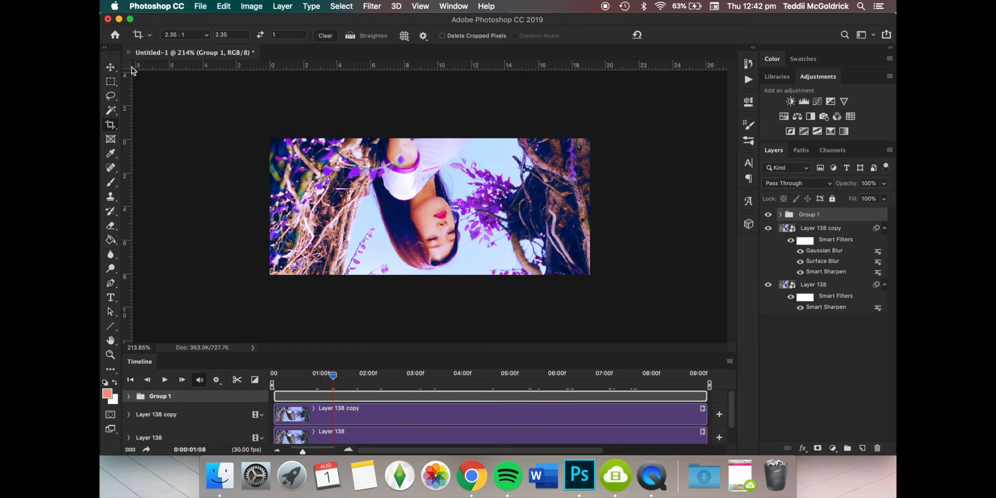
Add a text box across the lower edge of the image containing the subtitle "[Choerry being beautiful]".
left_click(110, 299)
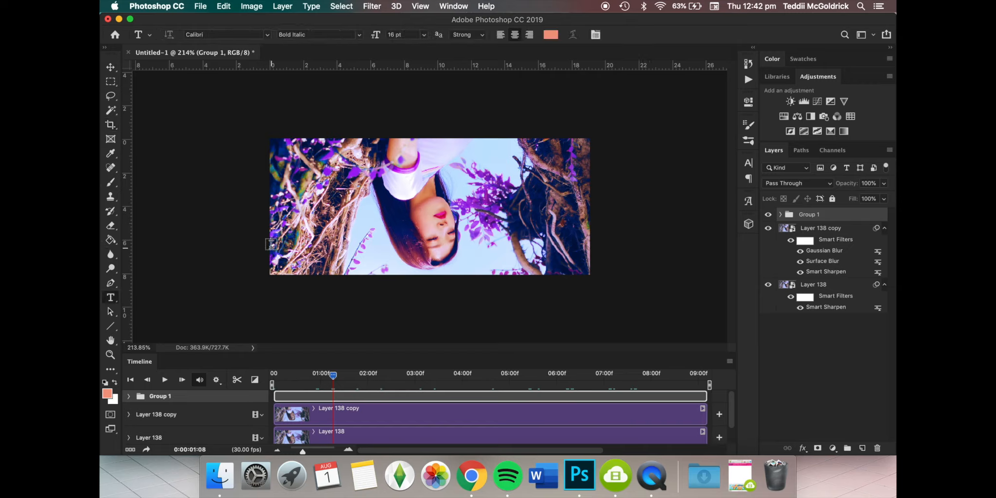
left_click_drag(270, 247, 596, 274)
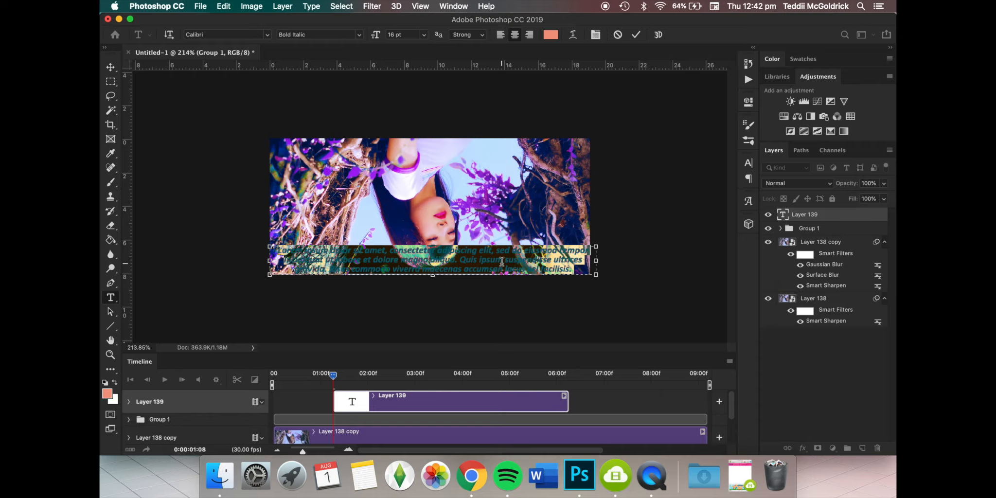
type("[Choerry")
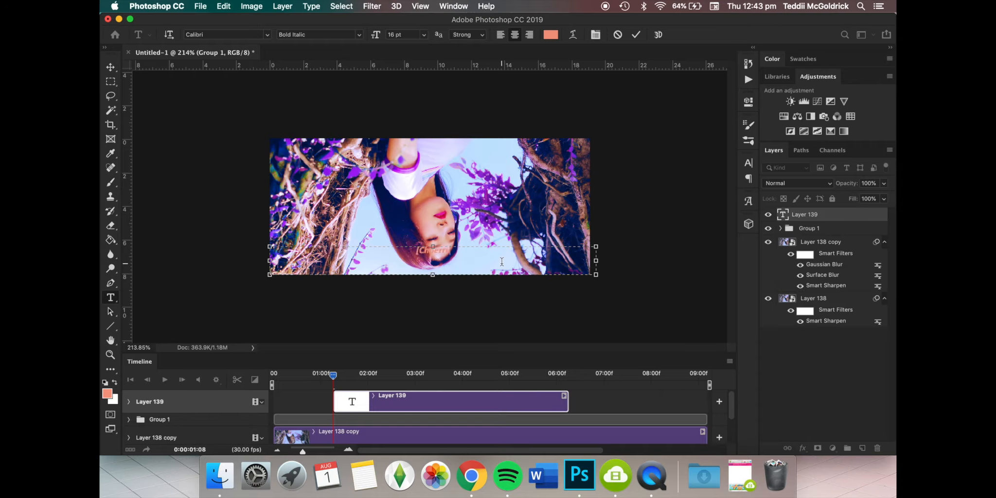
type(" being beautiful]")
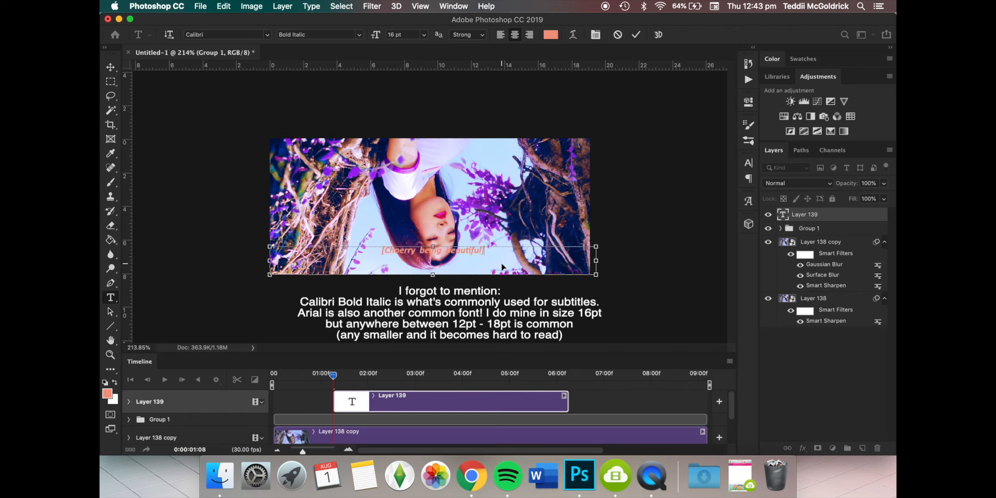
Change the color of the whole subtitle text to yellow, ffcc00.
key("super+a")
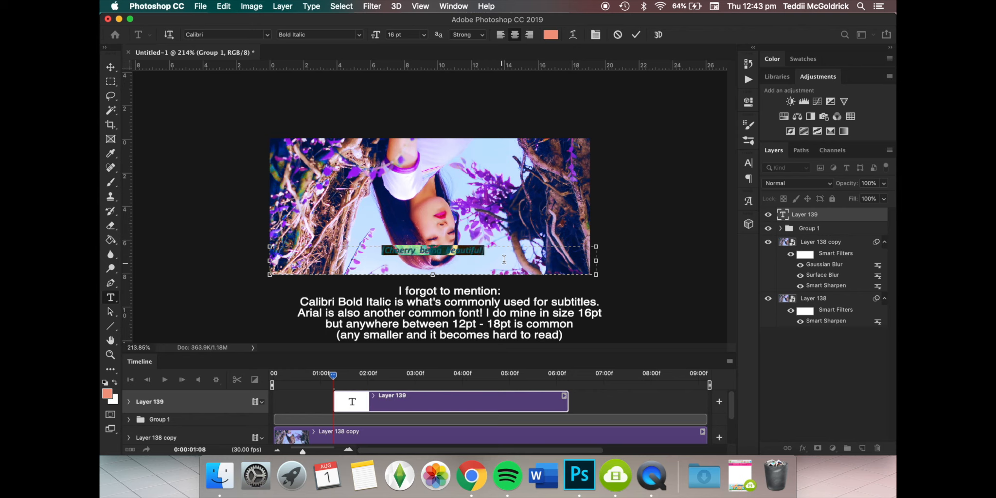
left_click(556, 34)
left_click_drag(699, 258, 517, 58)
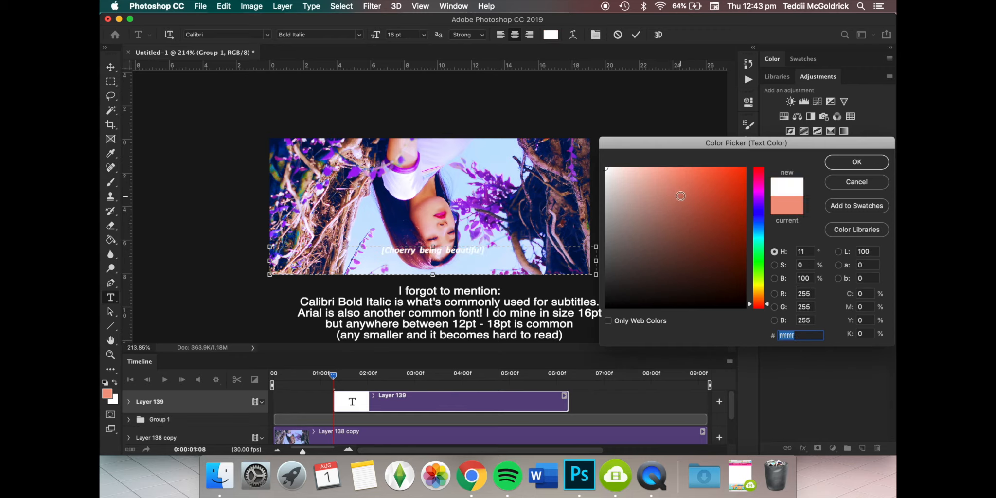
left_click(760, 290)
mouse_move(699, 241)
left_mouse_down()
mouse_move(805, 64)
mouse_move(798, 81)
left_mouse_up()
left_click(763, 291)
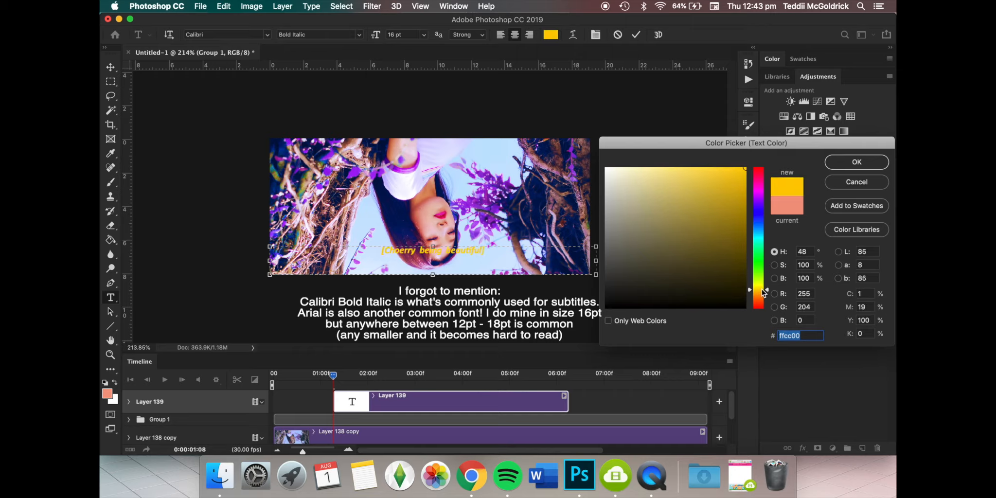
left_click(868, 165)
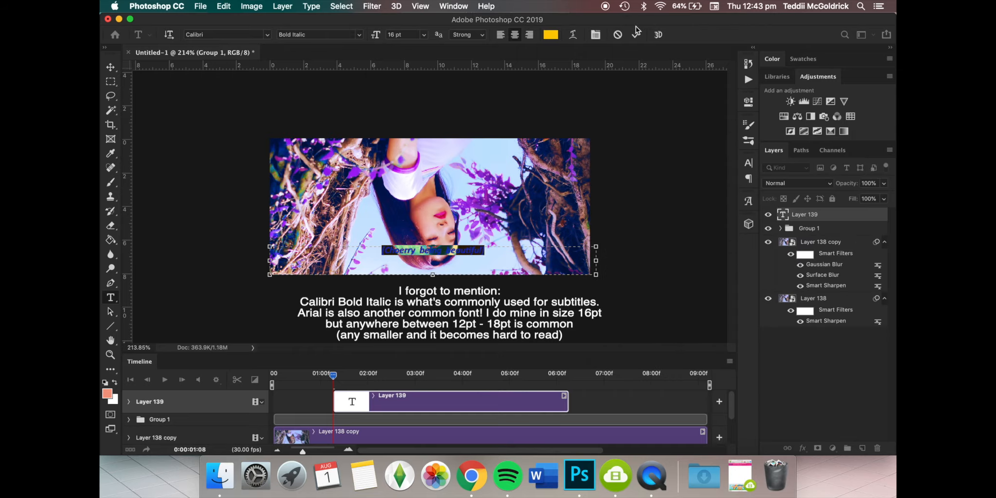
left_click(378, 253)
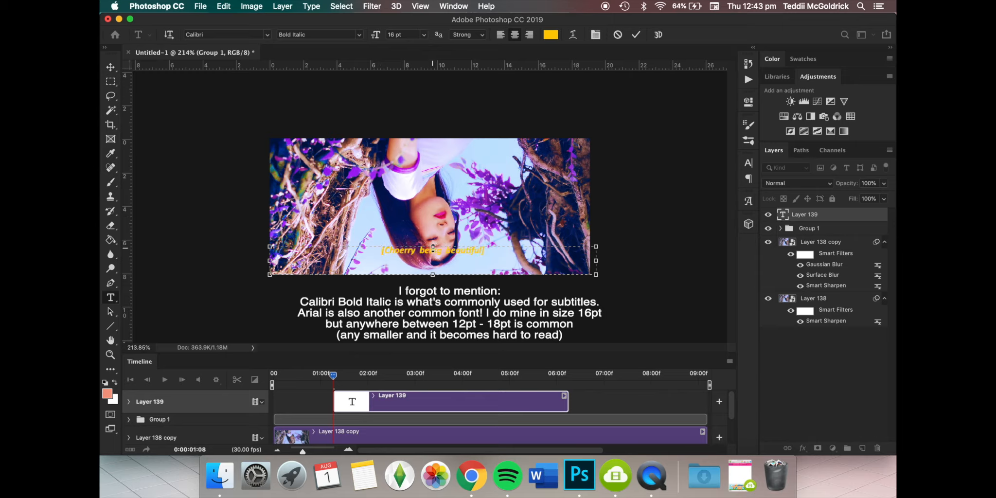
Shrink the subtitle's text box from its upper edge to about 0.86 cm high and commit the text.
left_click_drag(432, 247, 433, 260)
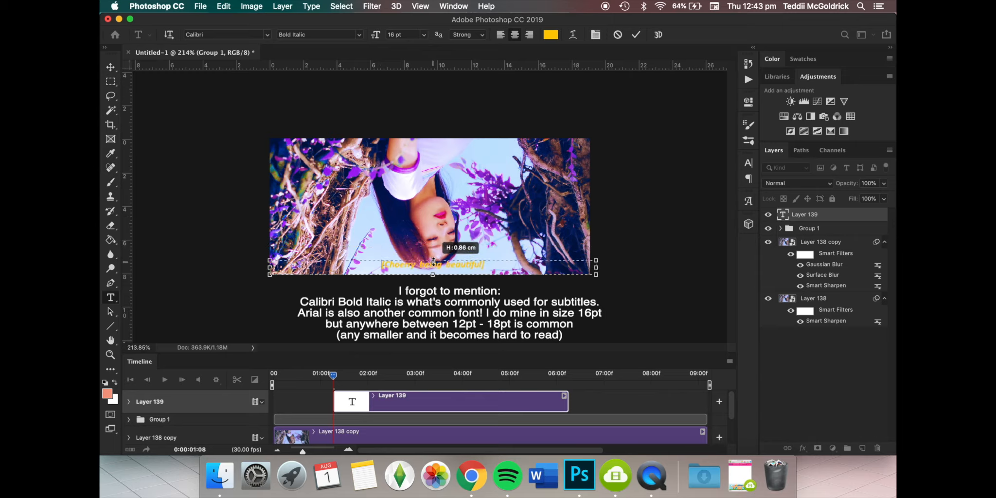
left_click(636, 34)
Give the subtitle layer a 1 px black outside stroke and a black drop shadow at 100% opacity, 3 px distance and 5 px size.
left_click(804, 448)
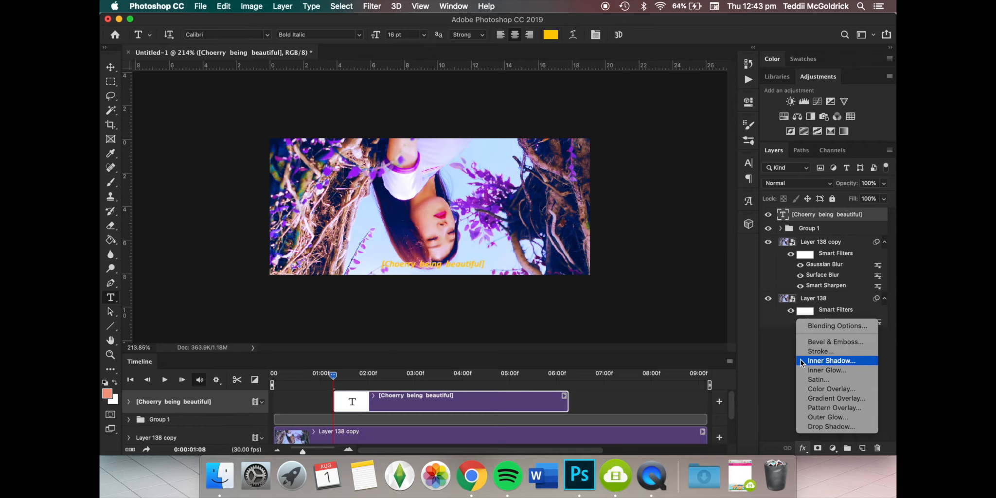
left_click(818, 351)
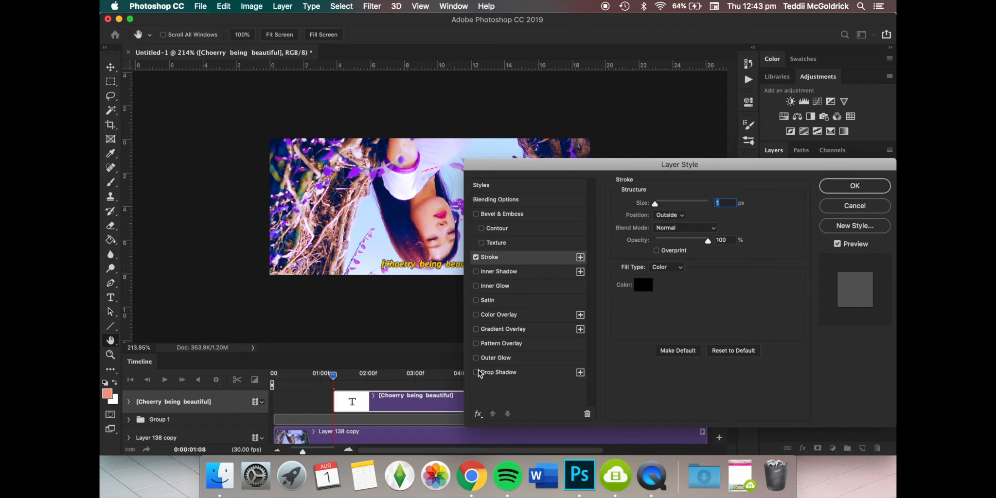
left_click(503, 379)
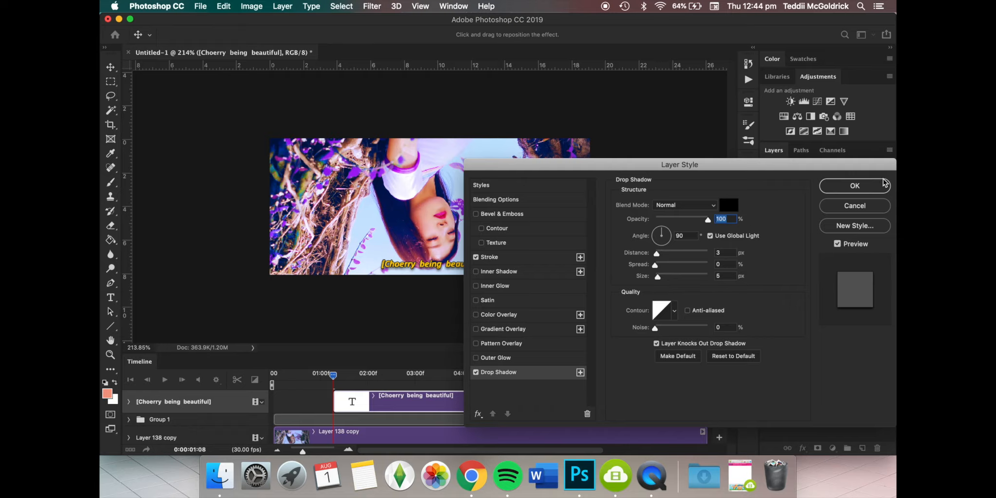
left_click(871, 184)
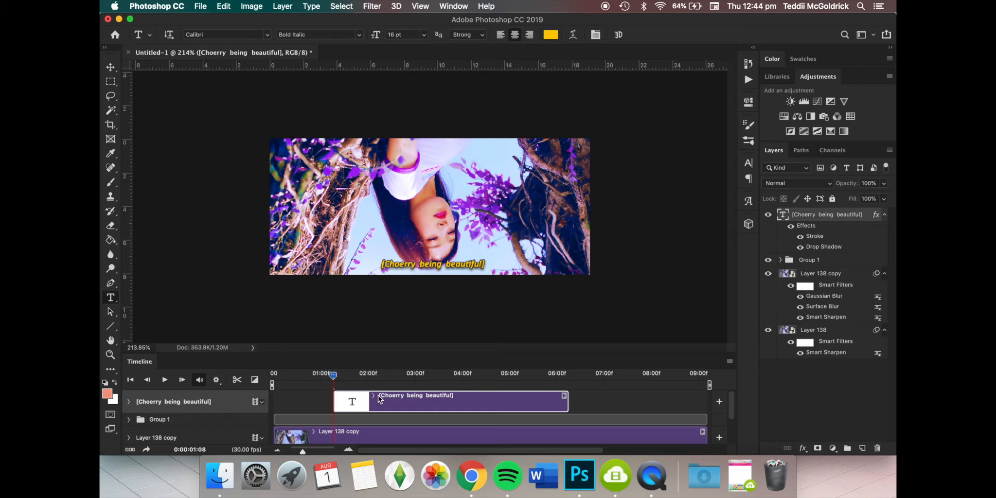
Move the subtitle clip to the start of the timeline and extend its end to about 06:00f.
left_click_drag(375, 398, 318, 407)
left_click_drag(333, 375, 536, 374)
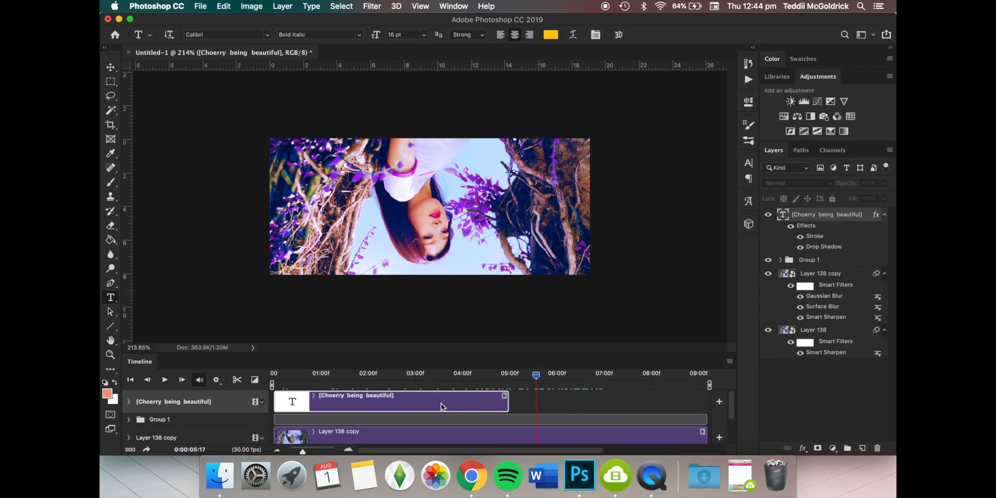
left_click_drag(508, 404, 559, 405)
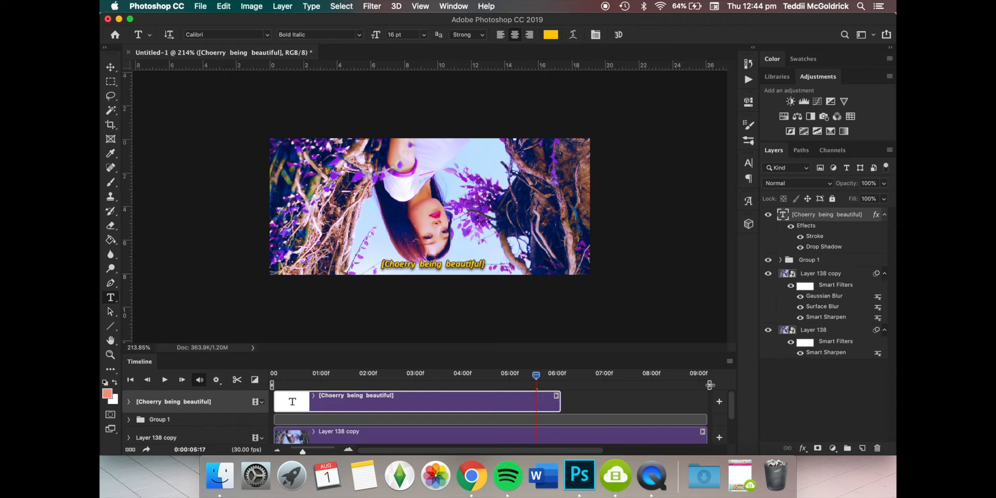
Try ending the work area at about 0:00:05:17 and check the Save for Web file size with Pattern dither, without saving.
left_click_drag(710, 385, 497, 375)
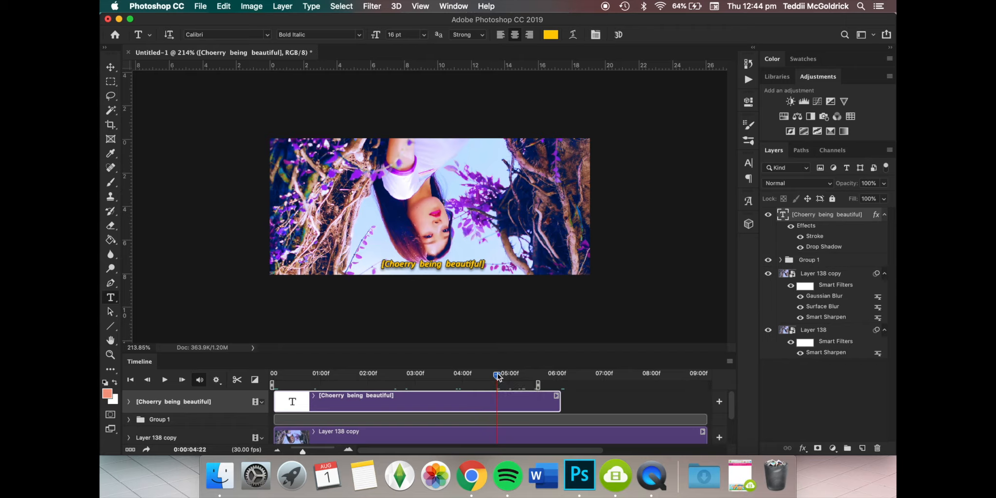
key("super+alt+shift+s")
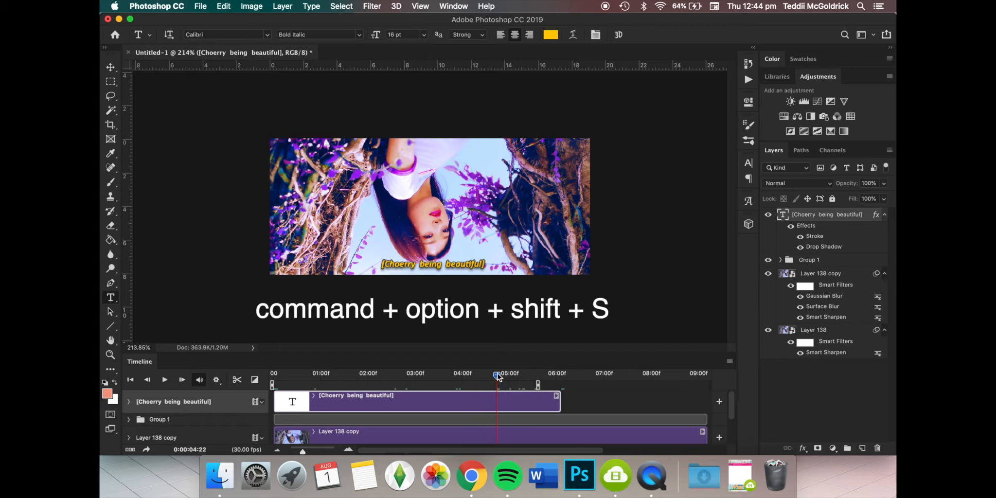
key("super+alt+shift+s")
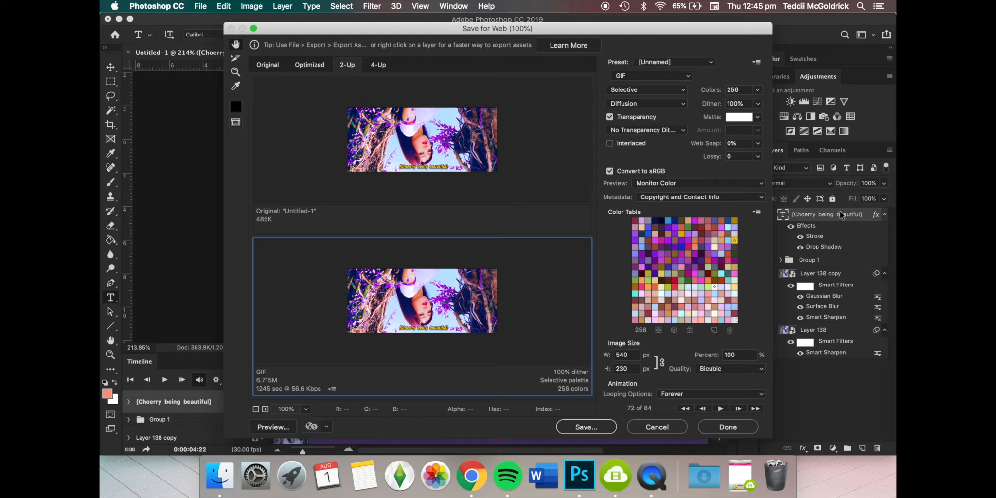
left_click(629, 104)
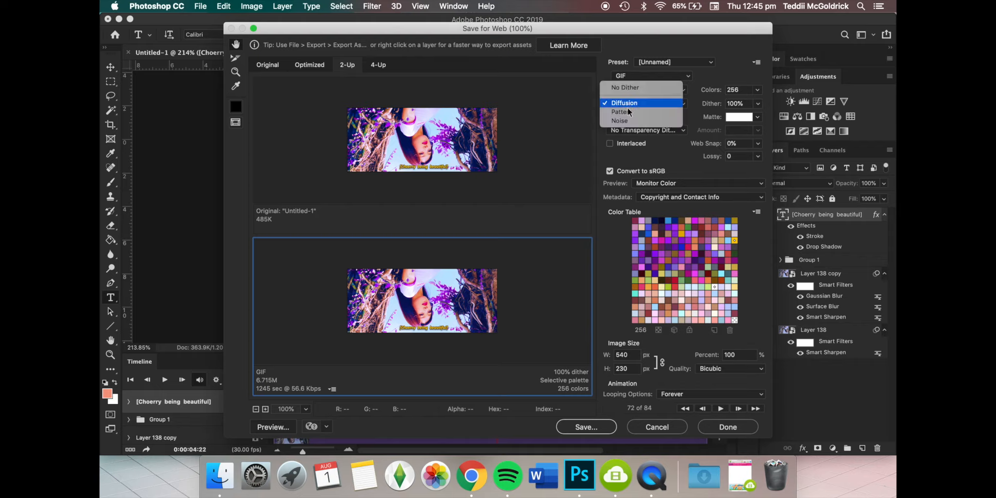
left_click(627, 111)
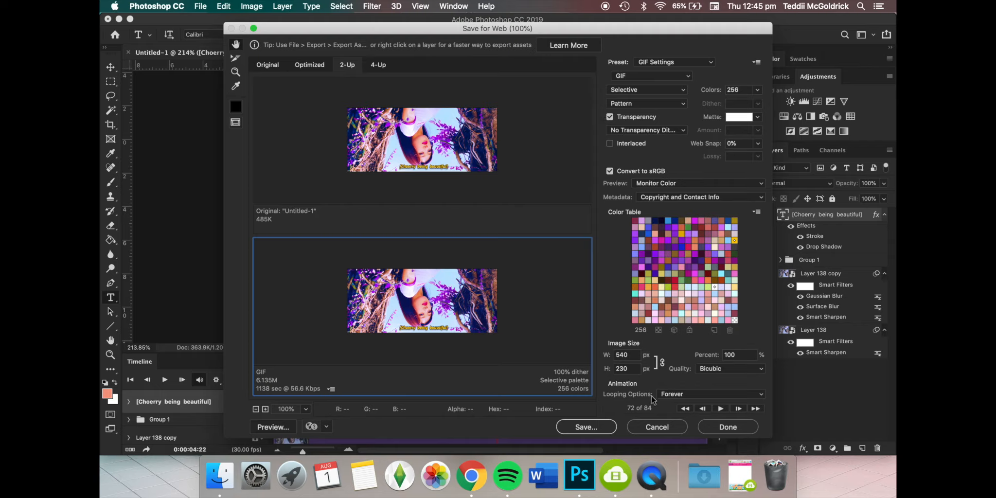
left_click(660, 424)
left_click(661, 422)
Try shortening the work area to about 0:00:03:02 and check the Save for Web file size with Pattern dither, without saving.
left_click_drag(496, 374, 418, 377)
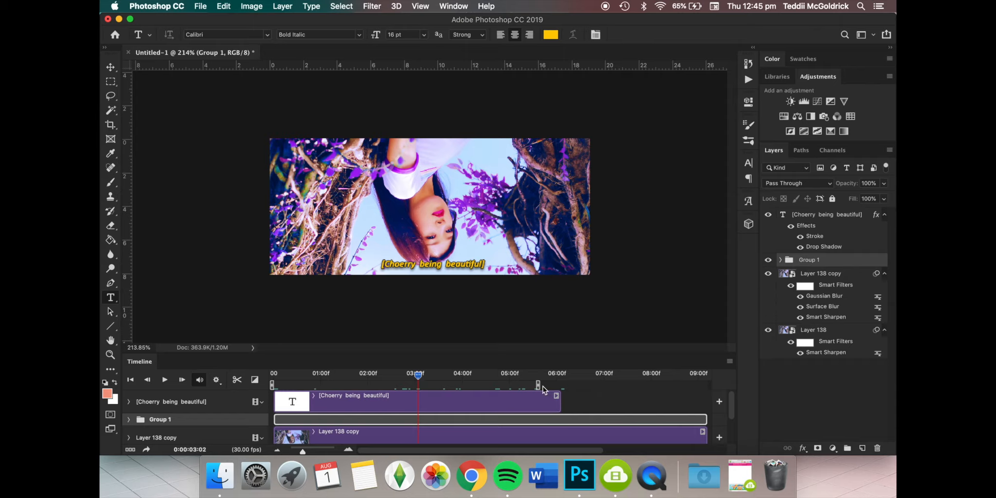
left_click_drag(539, 385, 422, 386)
key("super+s")
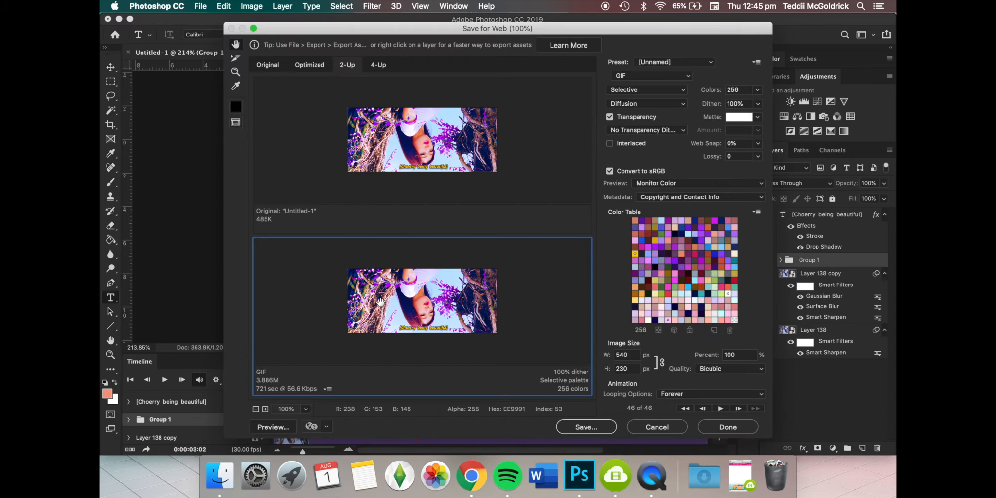
left_click(633, 103)
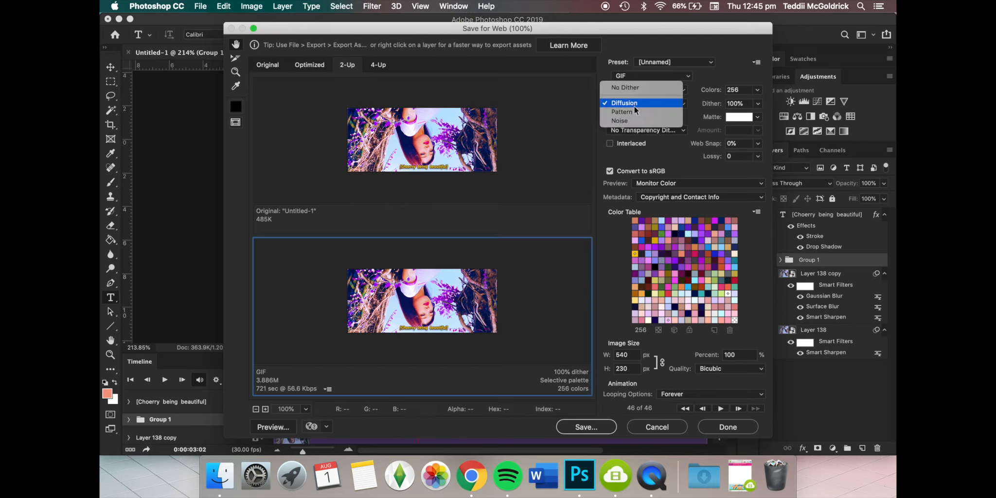
left_click(635, 104)
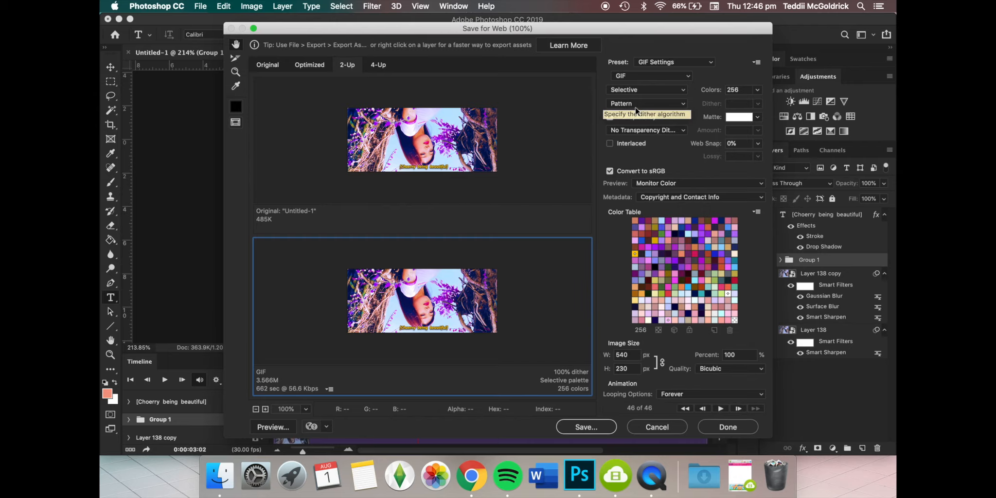
left_click(643, 430)
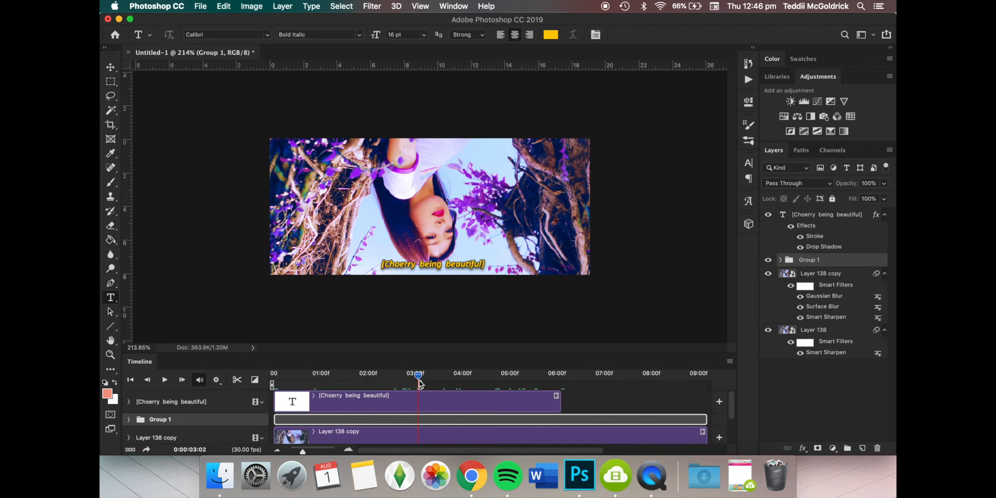
End the work area at about 0:00:02:19 and export it with Pattern dither as Untitled-1.gif on the Desktop.
left_click_drag(418, 375, 384, 376)
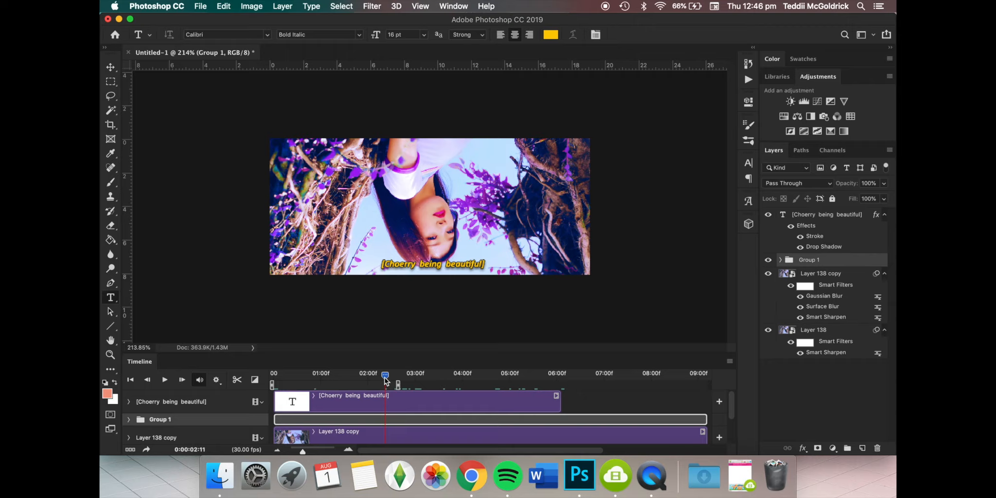
key("alt+shift+super+s")
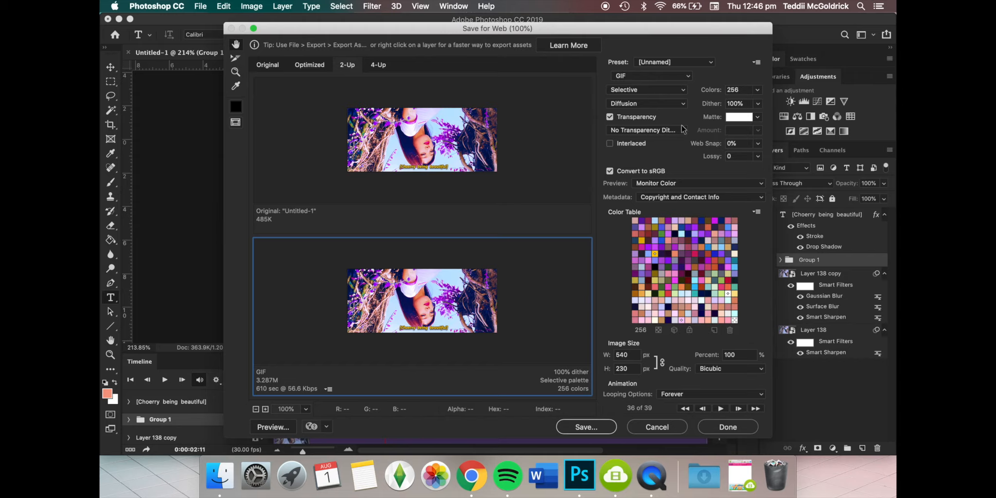
left_click(682, 104)
left_click(673, 113)
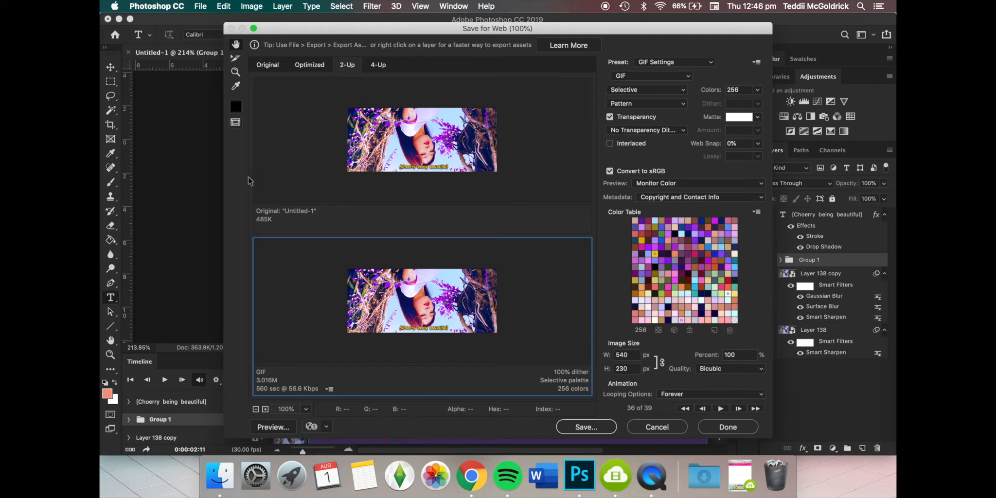
left_click(600, 428)
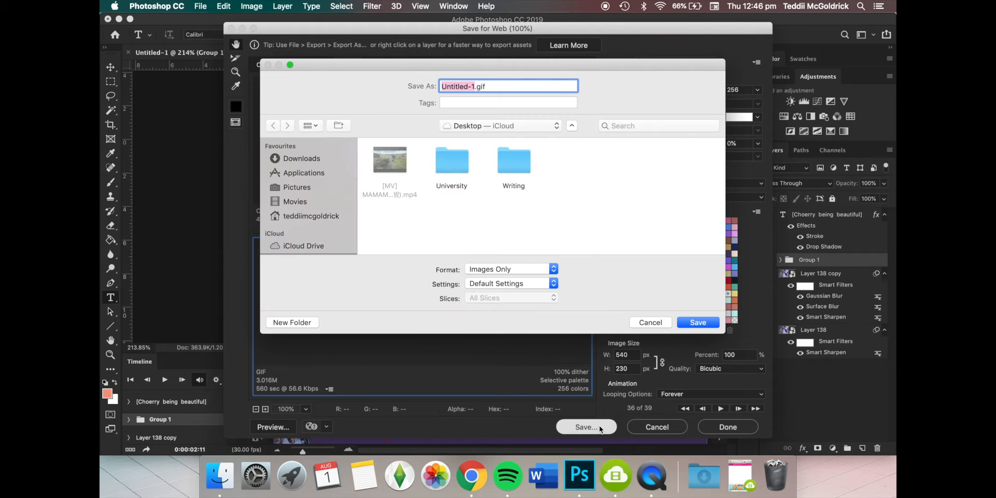
key("Return")
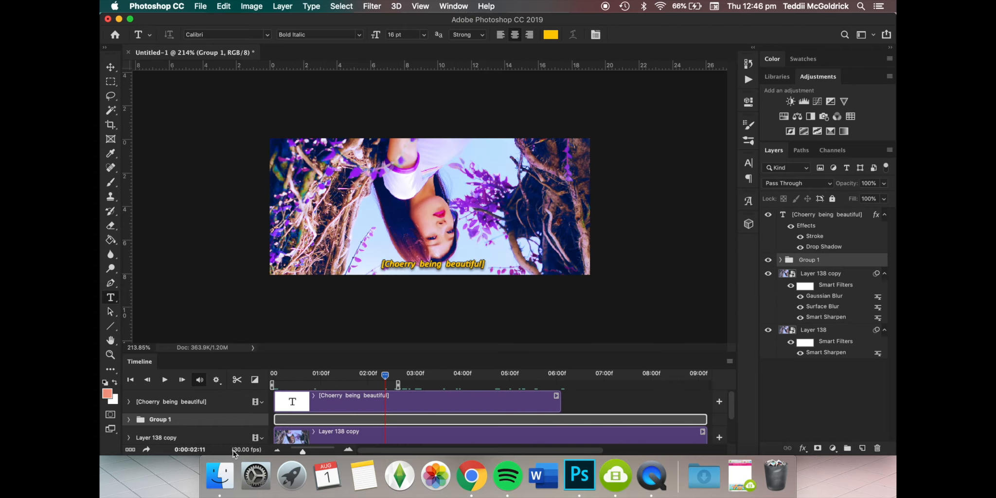
Switch to Finder and open Untitled-1.gif from the Desktop as a separate document in Photoshop.
left_click(216, 463)
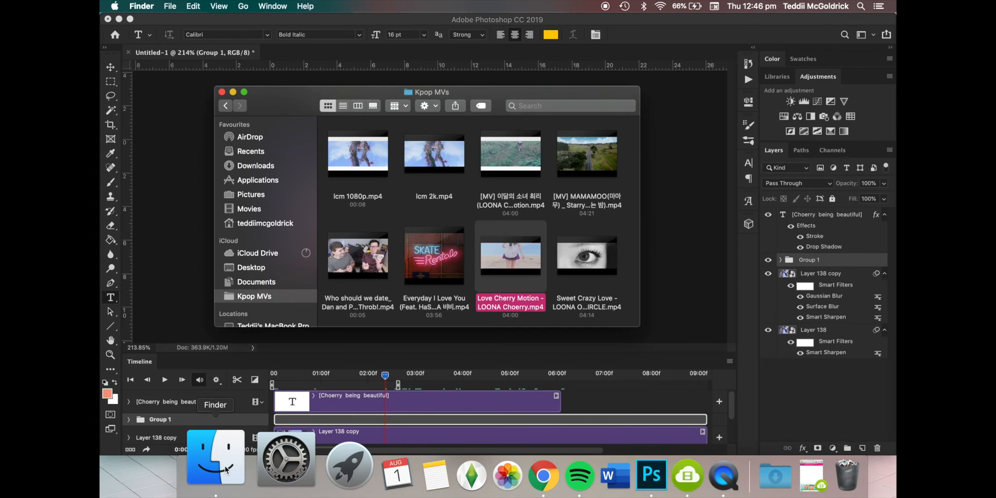
left_click(261, 267)
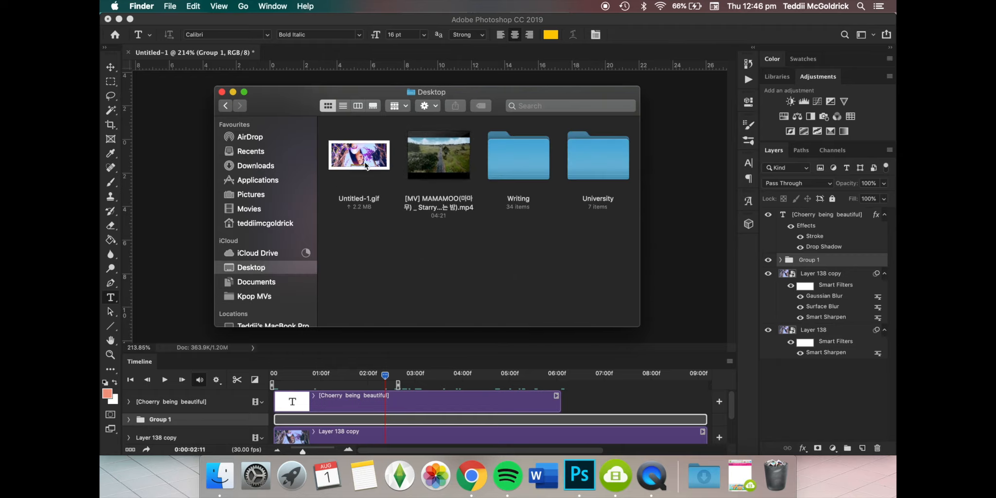
left_click_drag(370, 164, 373, 51)
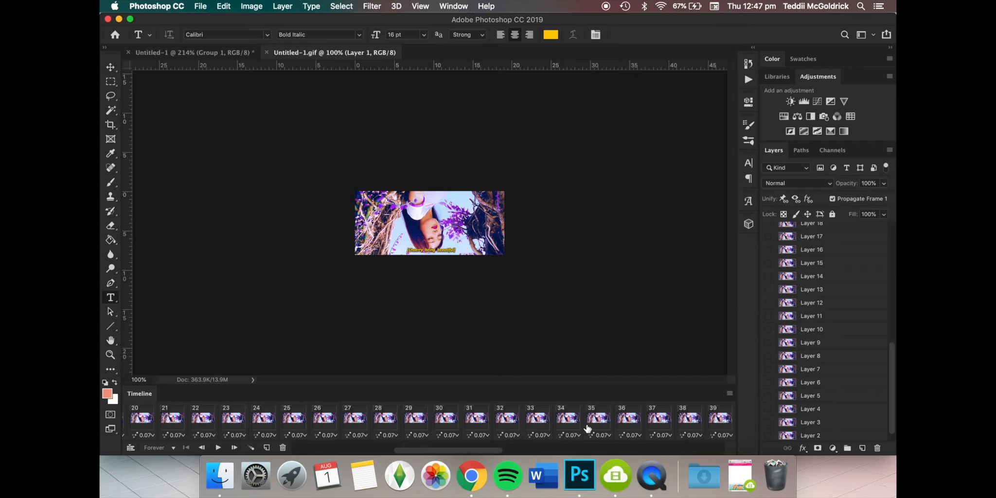
Delete the first five frames of Untitled-1.gif from the frame animation.
scroll(529, 423, "left", 12)
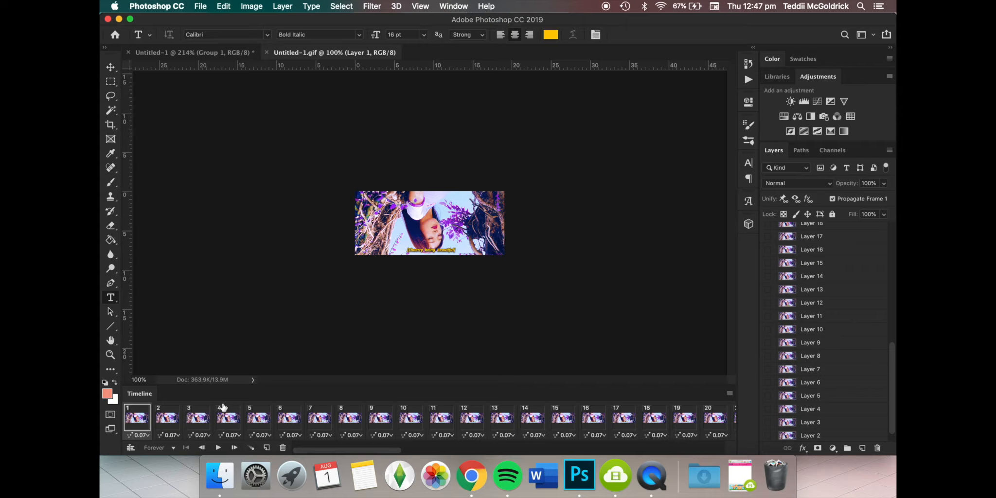
left_click(252, 421, "shift")
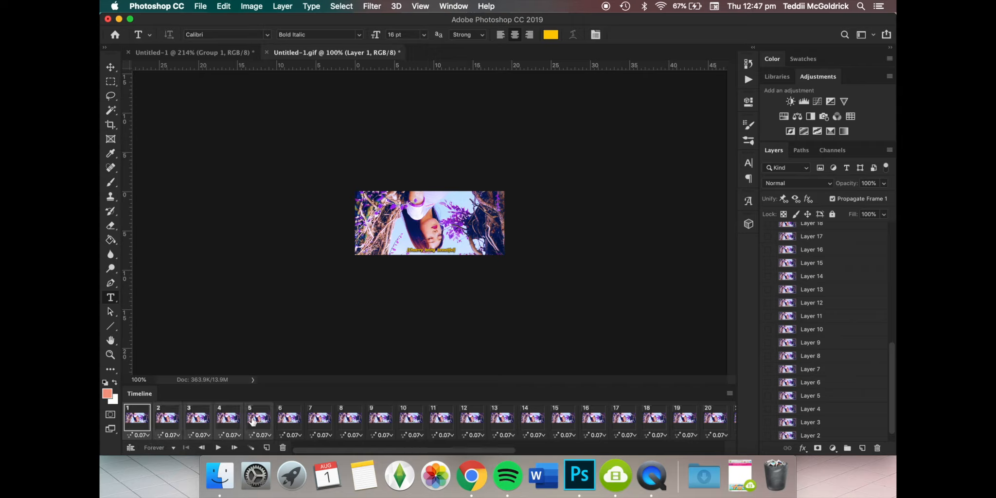
left_click(283, 446)
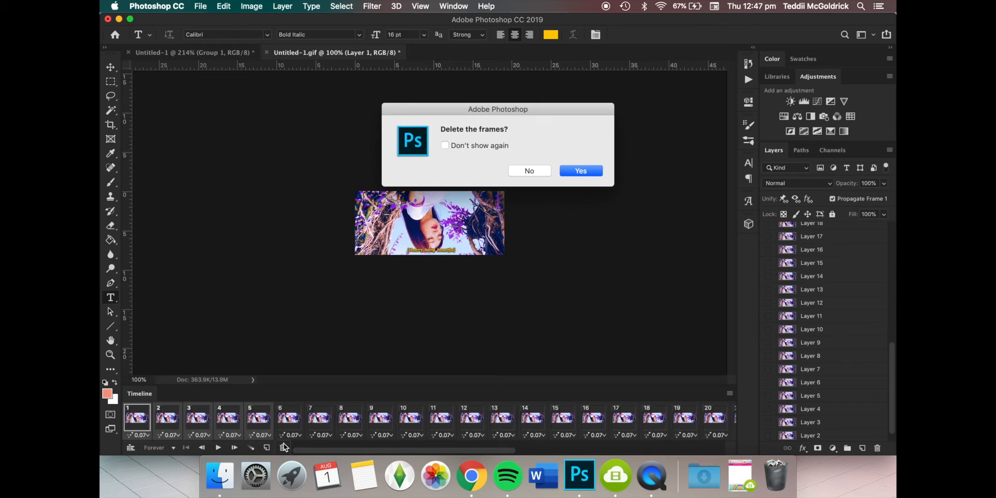
key("Return")
Select all remaining frames through frame 34 and set their shared frame delay.
scroll(674, 443, "right", 10)
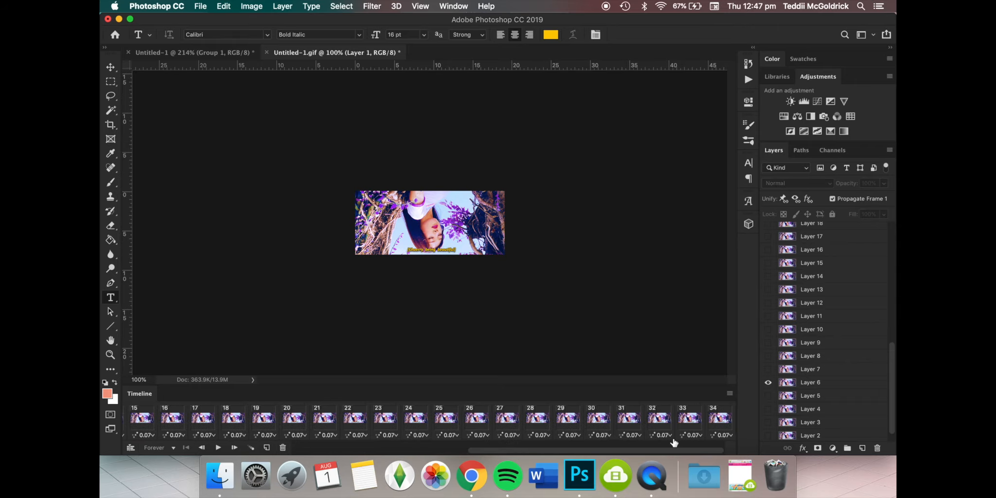
left_click(721, 421, "shift")
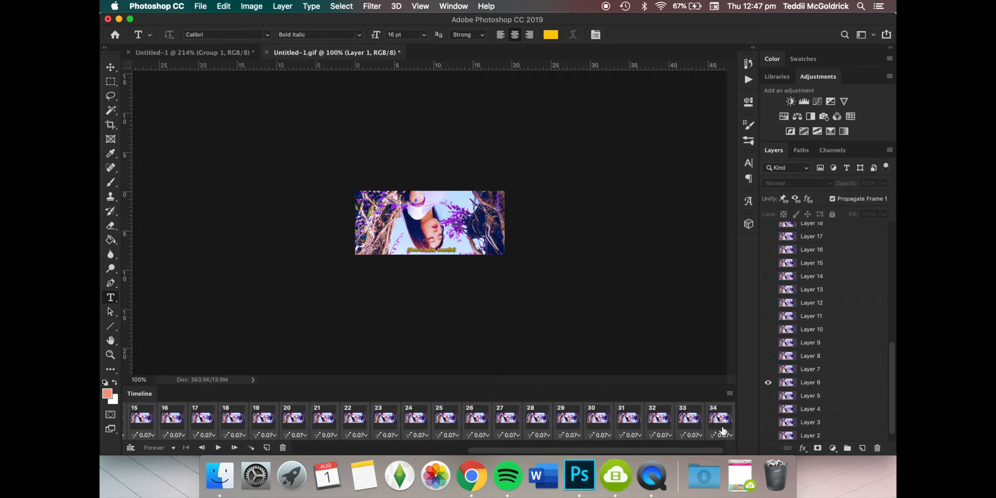
left_click(725, 434)
left_click(731, 422)
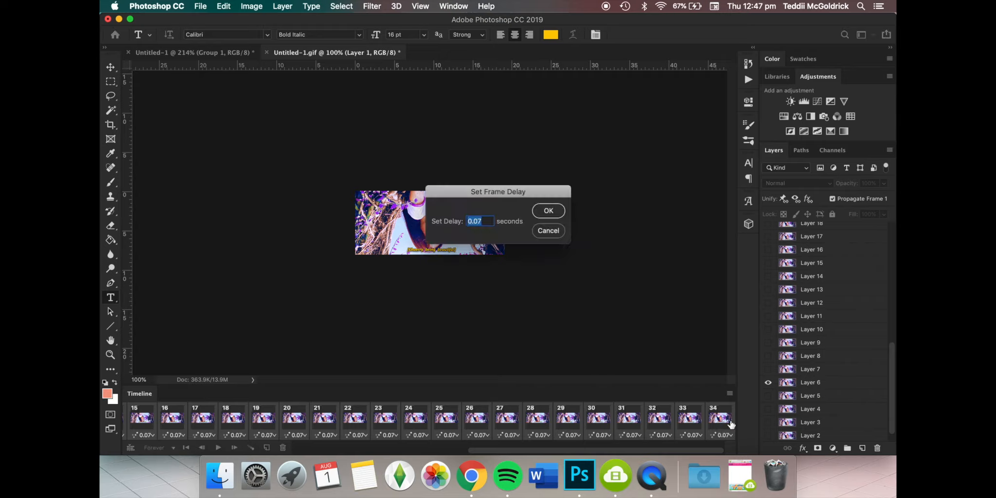
key("Return")
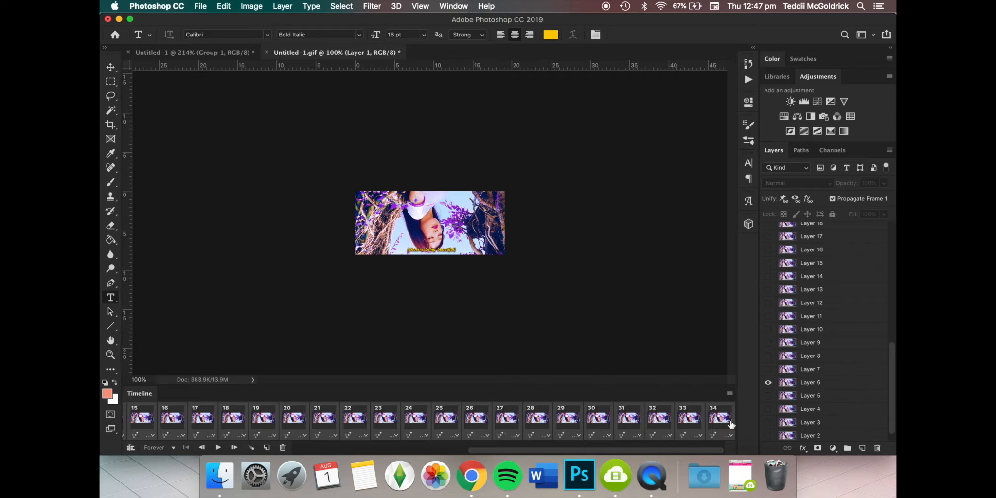
Export the animation for web as a GIF with Pattern dither, replacing the existing Untitled-1.gif on the Desktop.
key("super+alt+shift+s")
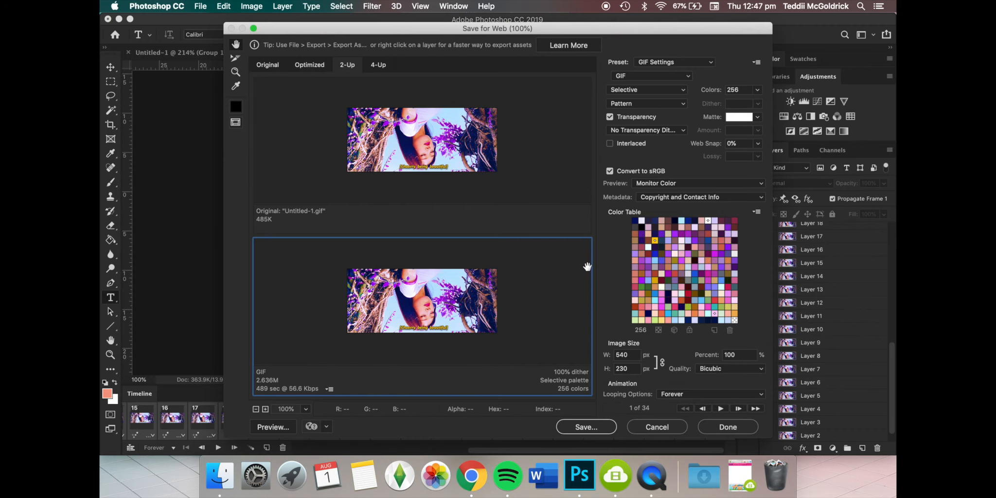
key("Return")
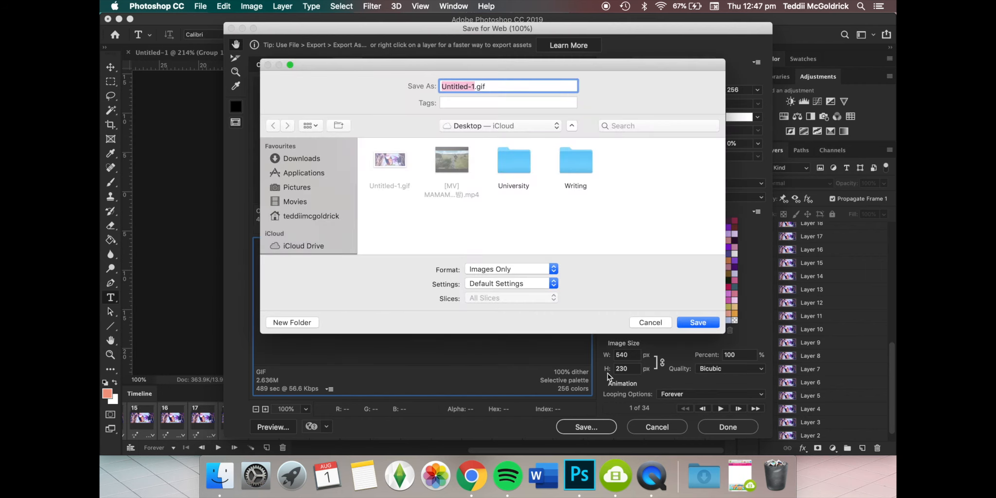
key("Return")
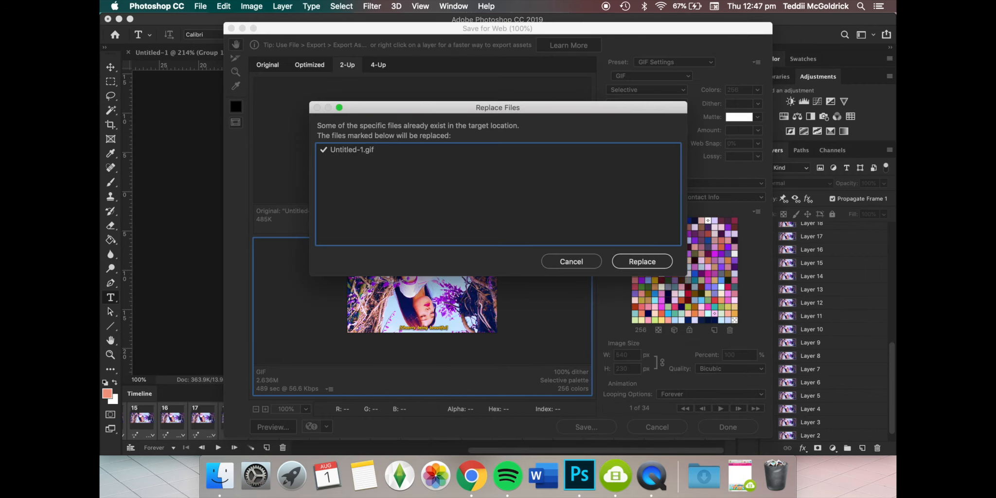
key("Return")
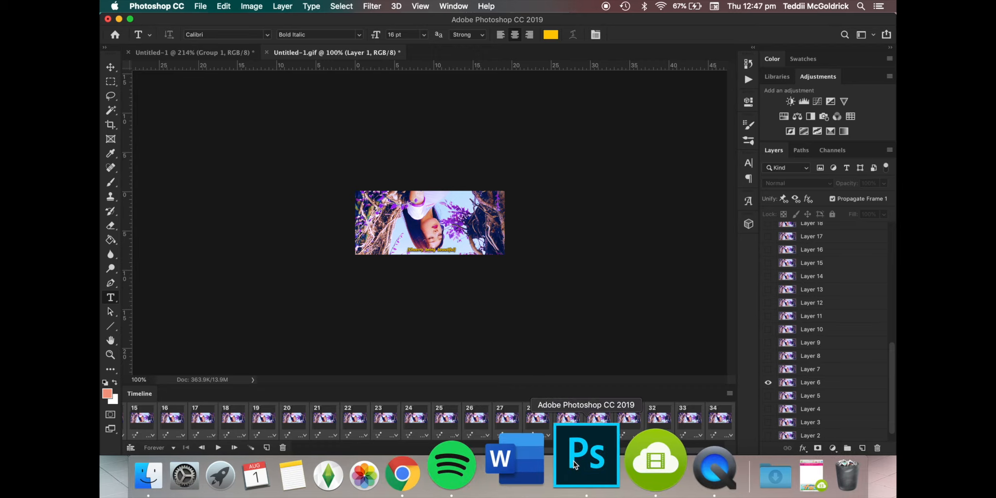
Switch to Chrome and open the Tumblr dashboard in a new tab.
key("ctrl+Right")
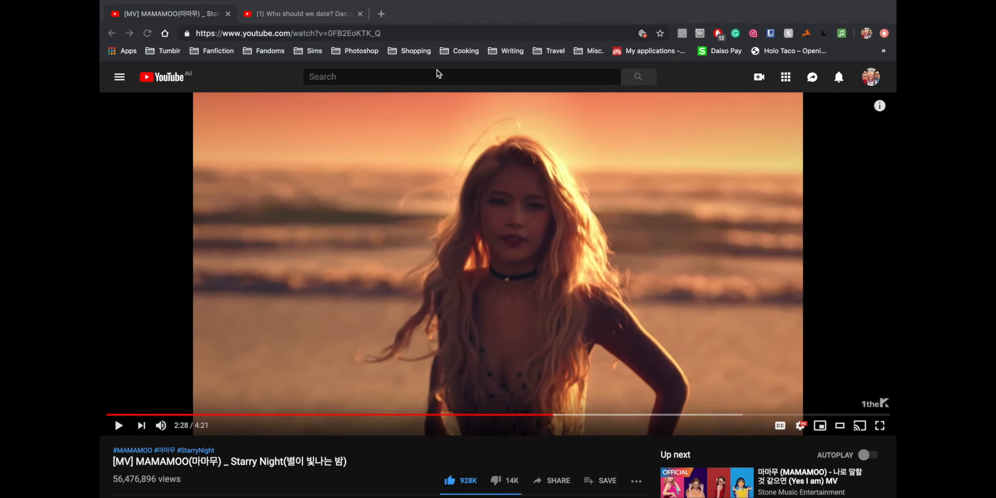
left_click(381, 14)
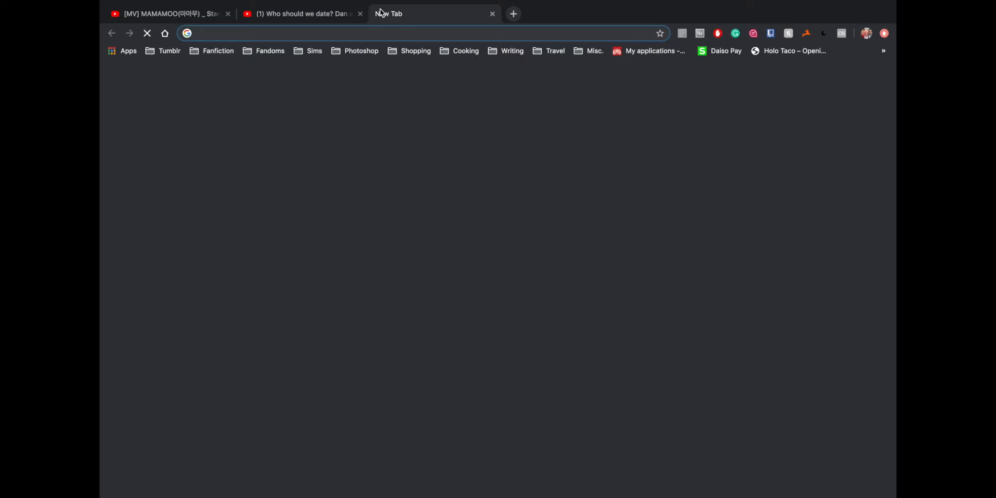
type("tu")
key("Return")
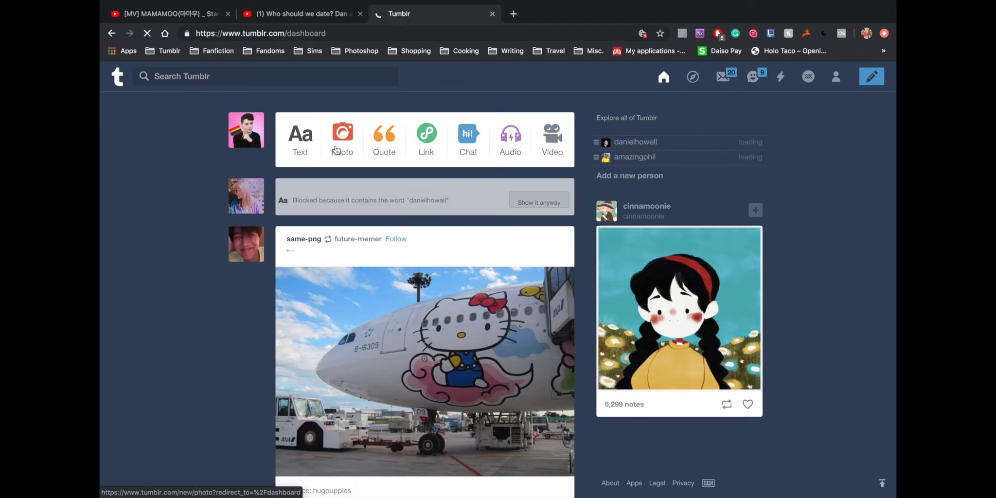
Start a new Tumblr photo post and upload Untitled-1.gif from the Desktop to it.
left_click(335, 146)
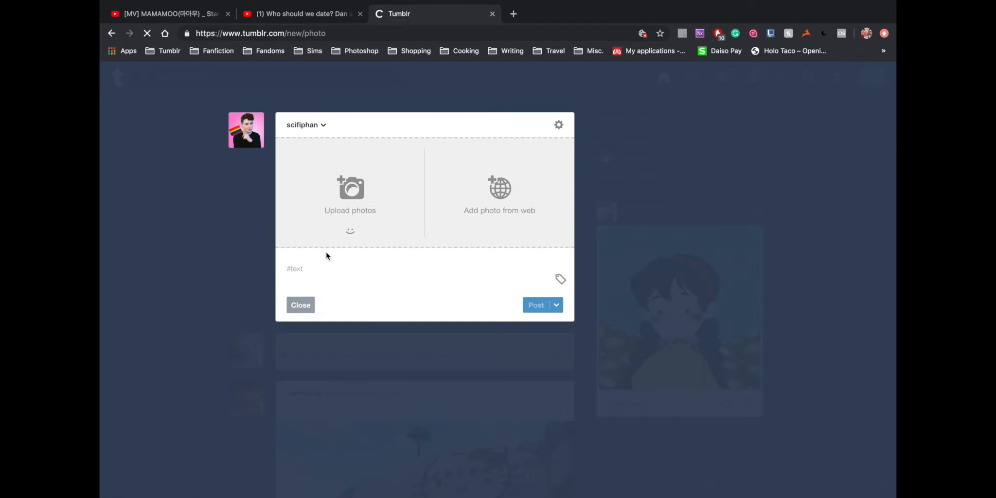
left_click(338, 217)
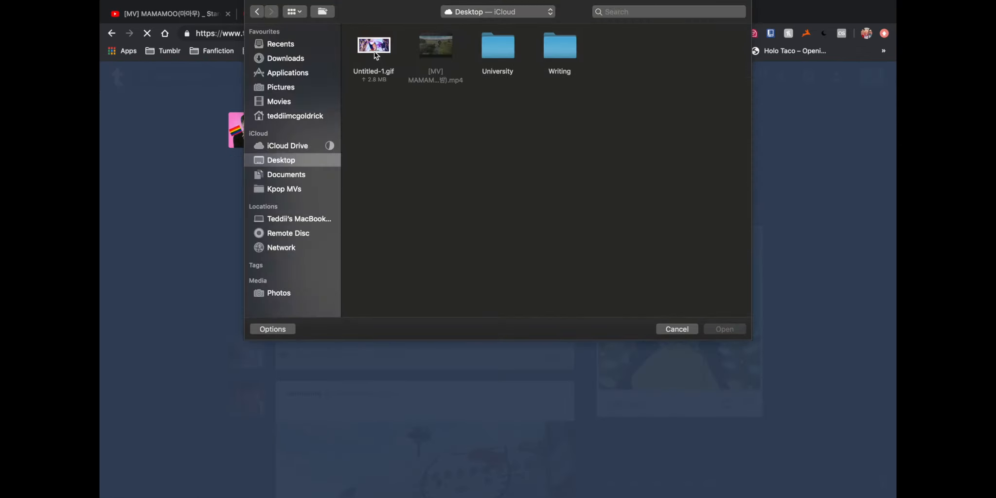
left_click(373, 48)
double_click(372, 48)
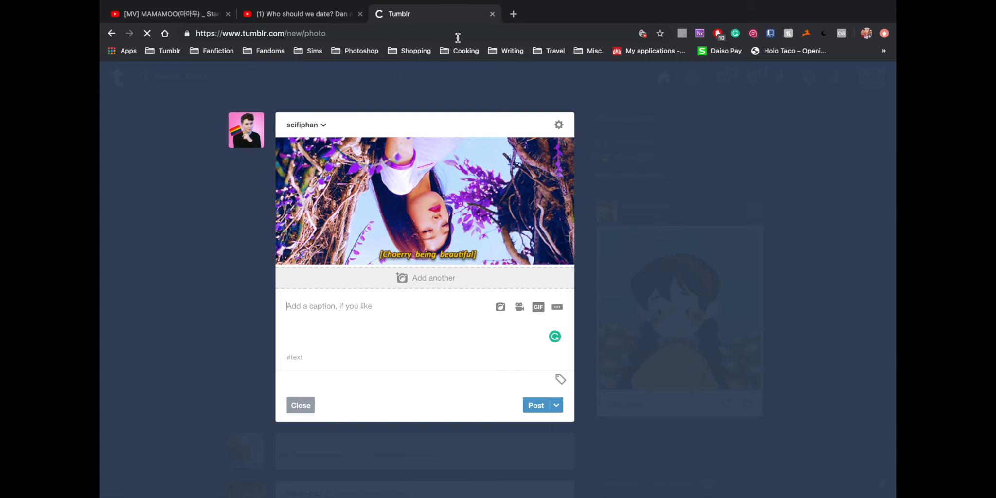
Switch back to Photoshop, close Untitled-1.gif without saving its changes, and minimize the window to show the desktop.
key("ctrl+Left")
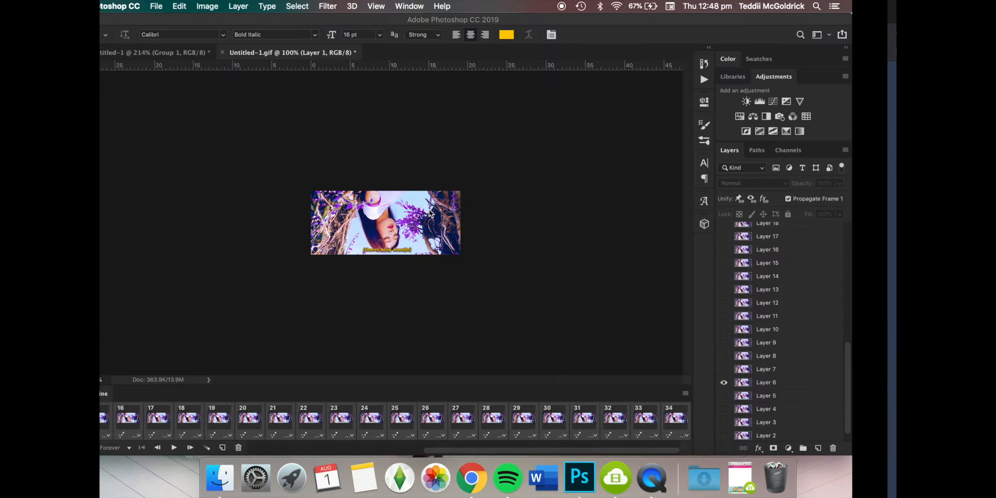
left_click(266, 52)
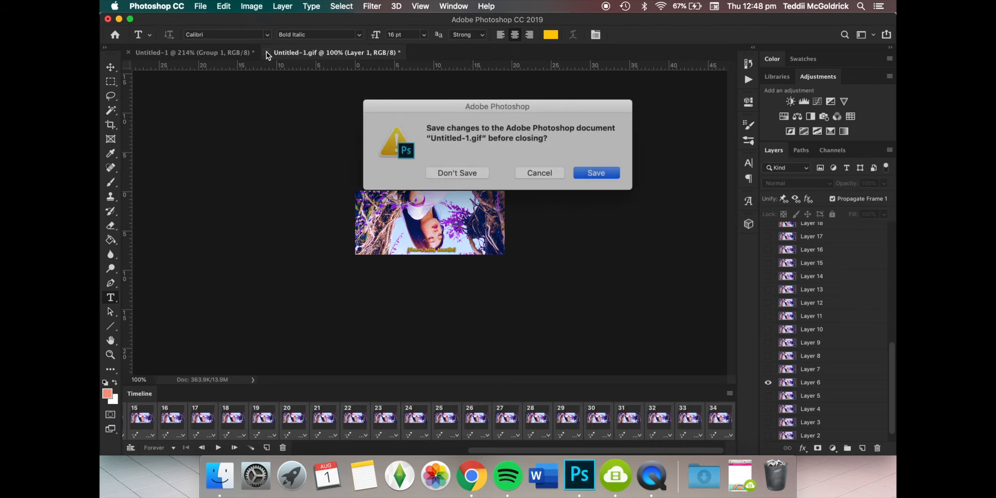
left_click(455, 171)
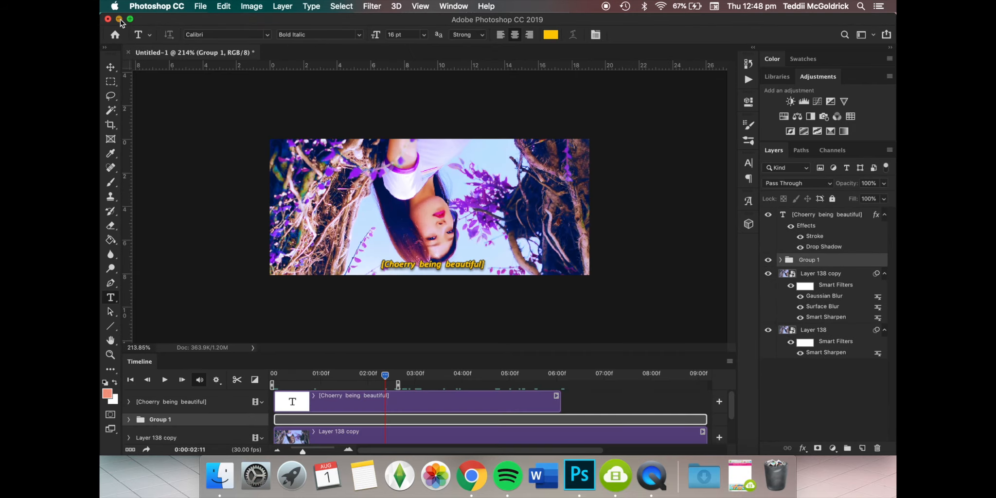
left_click(118, 19)
left_click(215, 93)
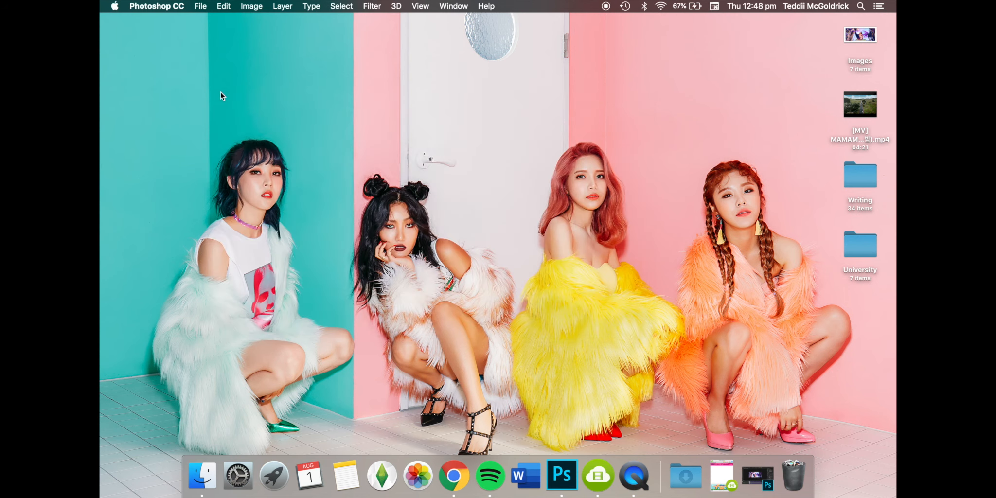